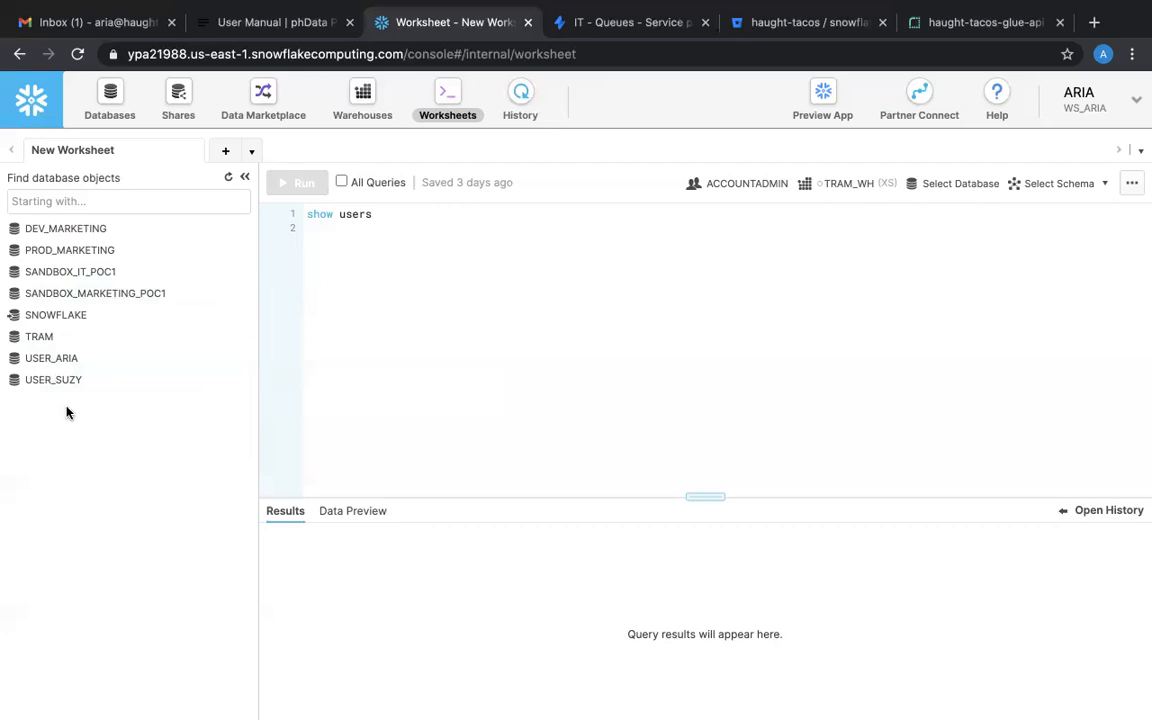
# Run the show users query in the worksheet and enlarge the results pane to read the user list.
pyautogui.click(312, 213)
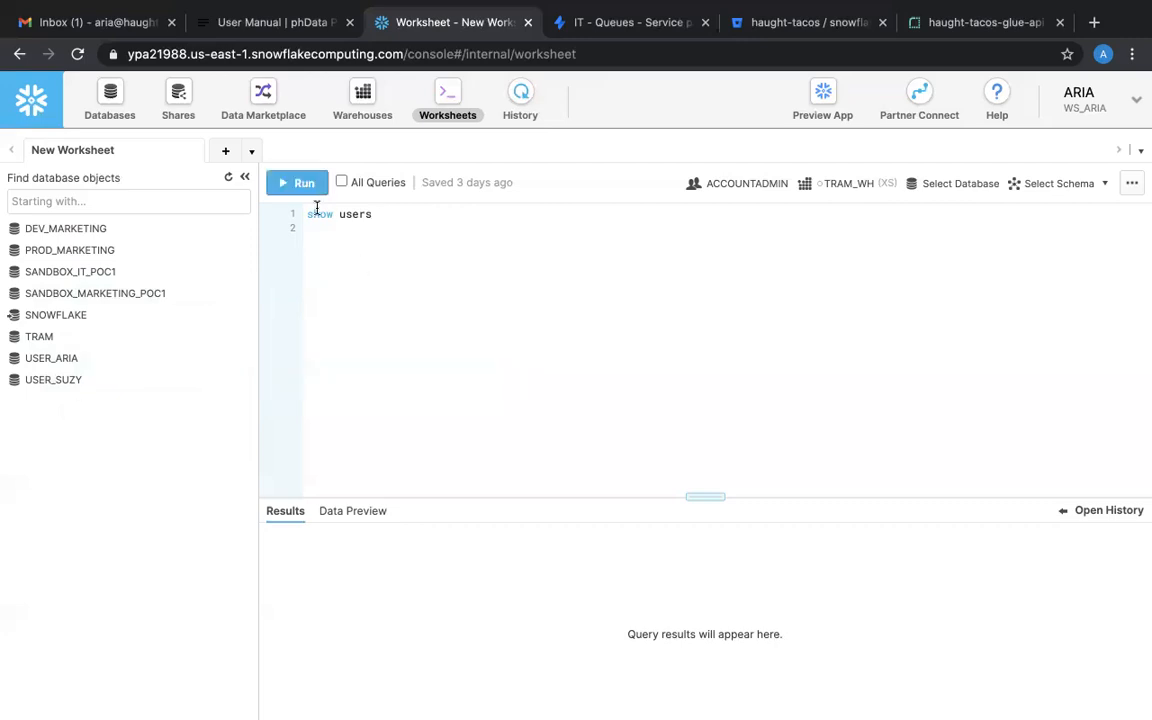
pyautogui.click(302, 185)
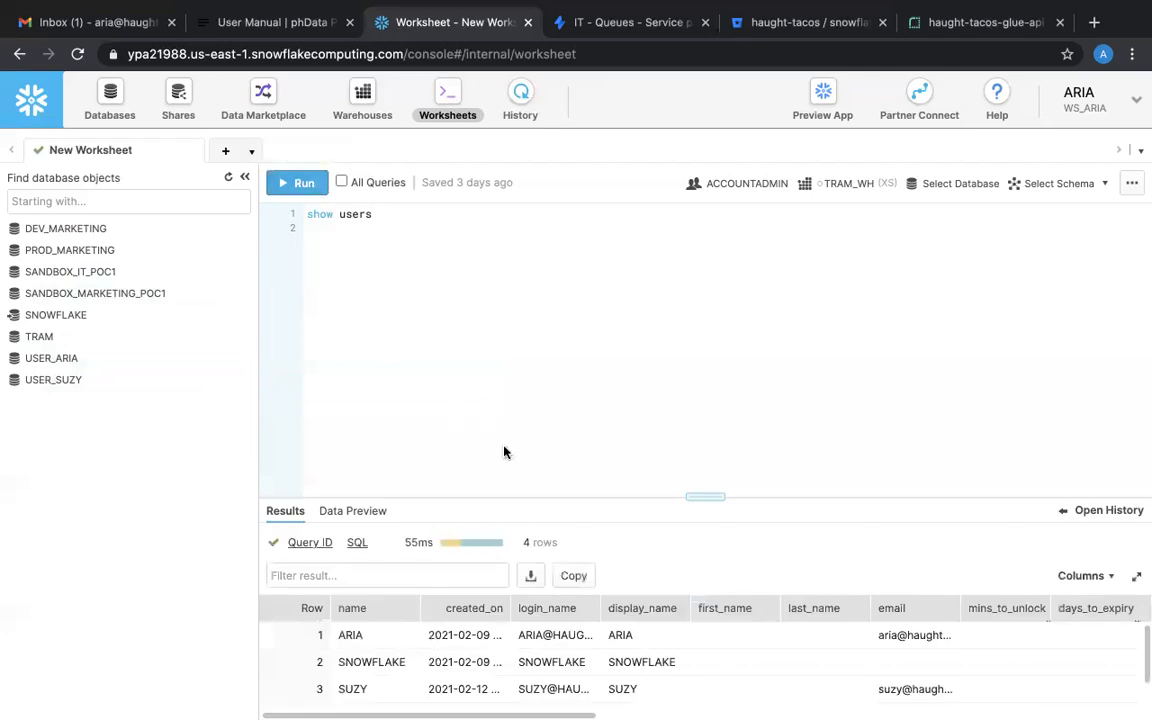
pyautogui.moveTo(689, 499); pyautogui.dragTo(669, 244)
pyautogui.moveTo(597, 349); pyautogui.dragTo(679, 368)
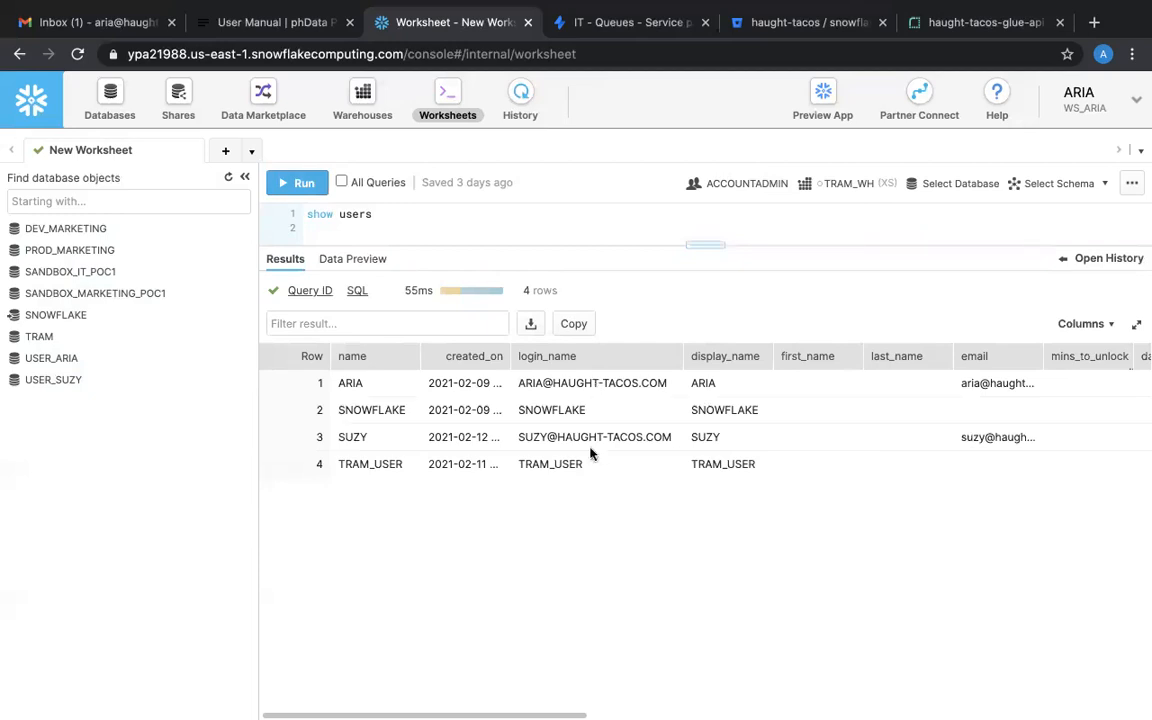
pyautogui.moveTo(707, 247); pyautogui.dragTo(705, 270)
# Browse the Warehouses and Databases pages of the Snowflake console.
pyautogui.click(360, 105)
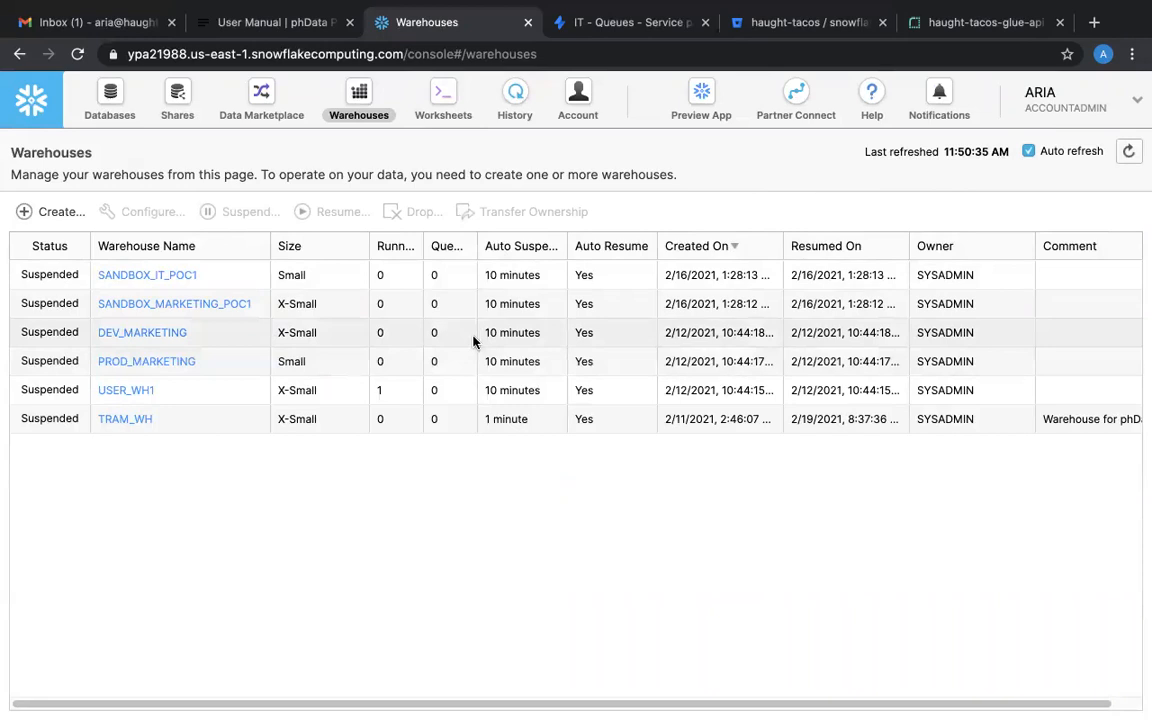
pyautogui.click(130, 117)
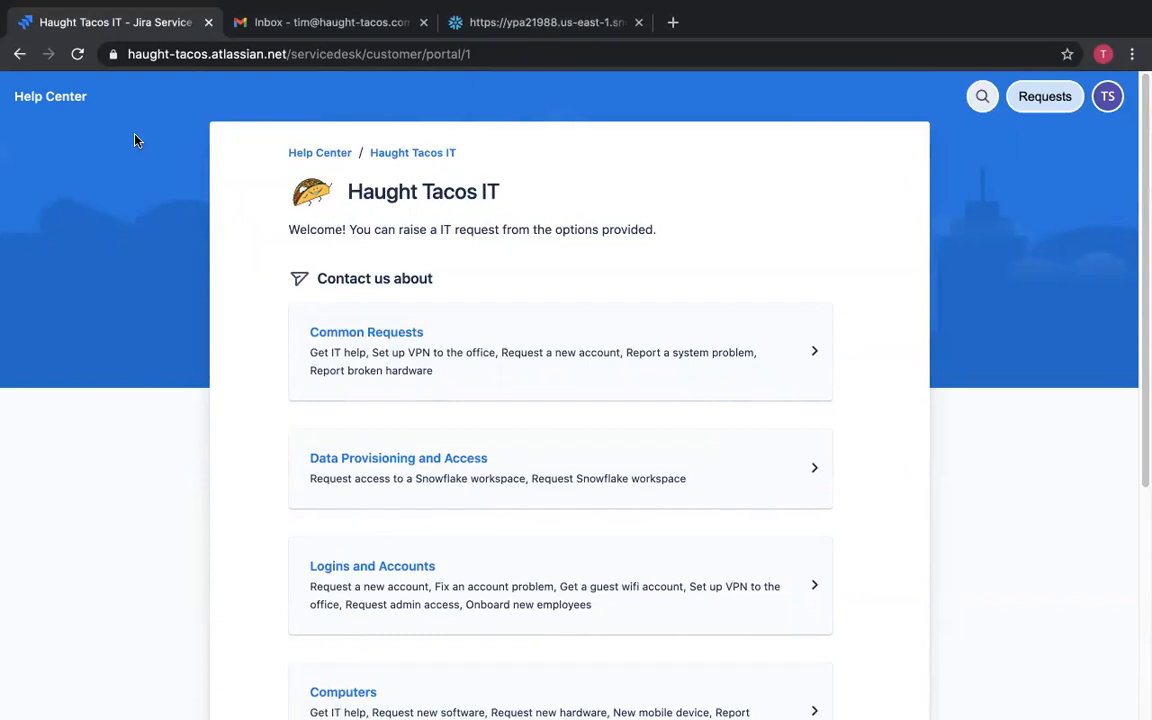
# In the IT help center, open Logins and Accounts and choose Request a new account.
pyautogui.click(340, 578)
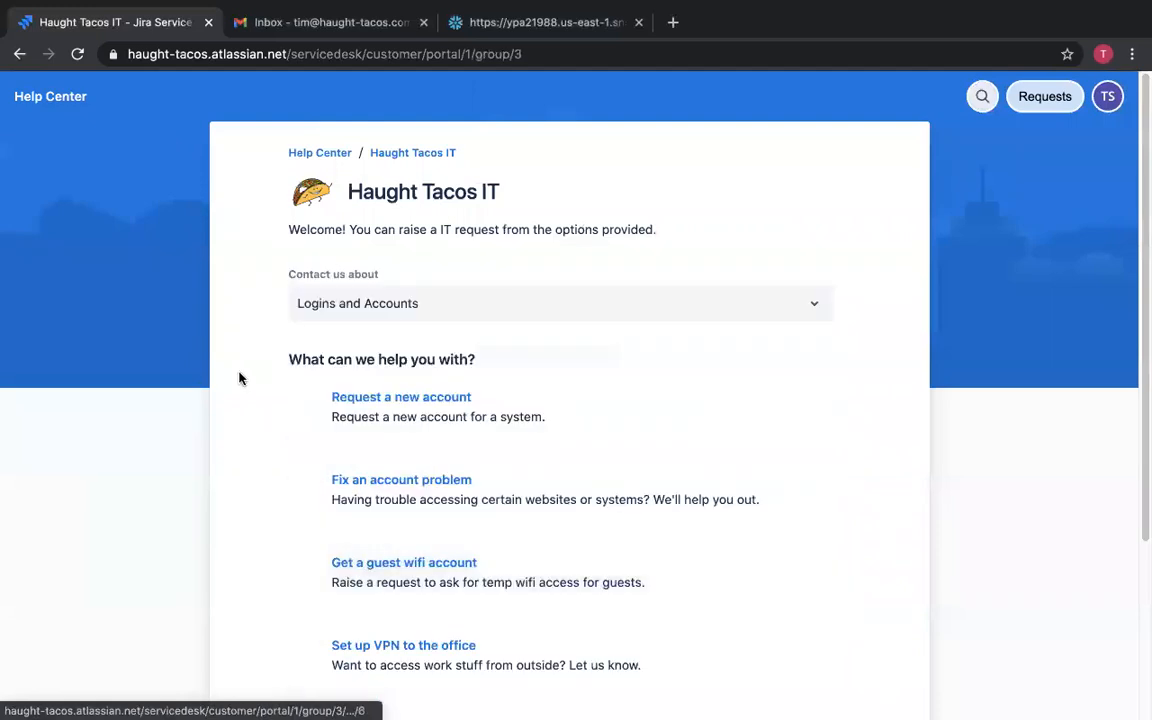
pyautogui.click(352, 418)
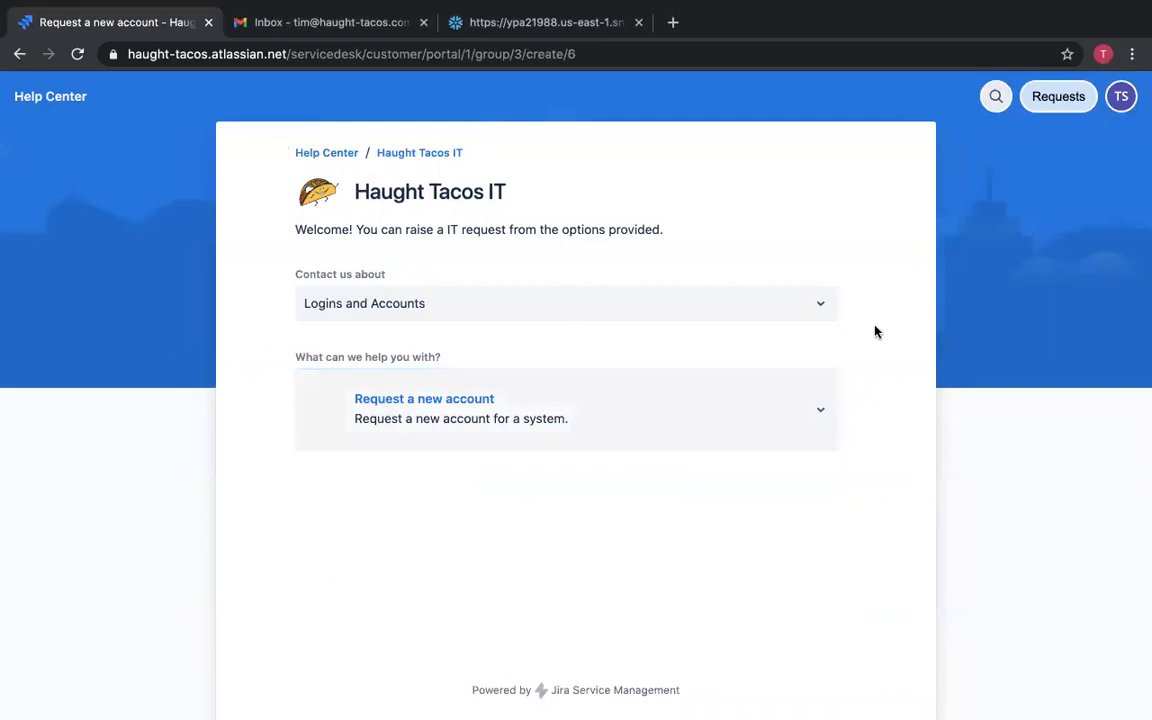
pyautogui.click(660, 398)
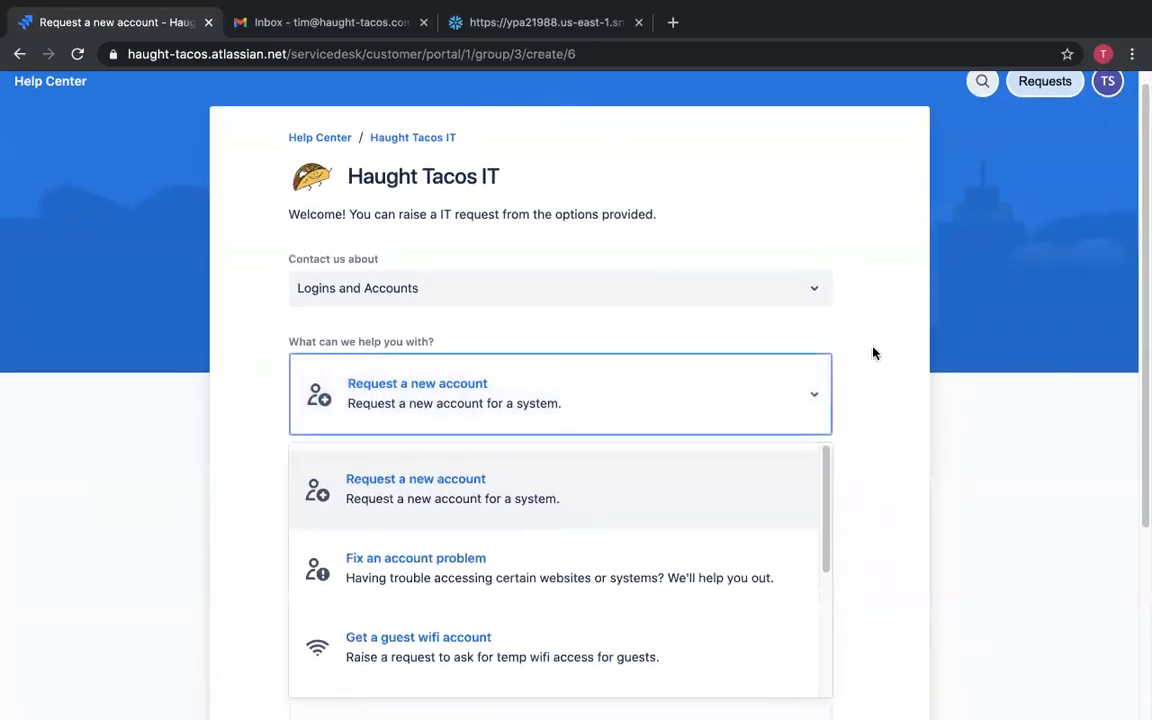
pyautogui.click(940, 347)
pyautogui.scroll(-3, 849, 391)
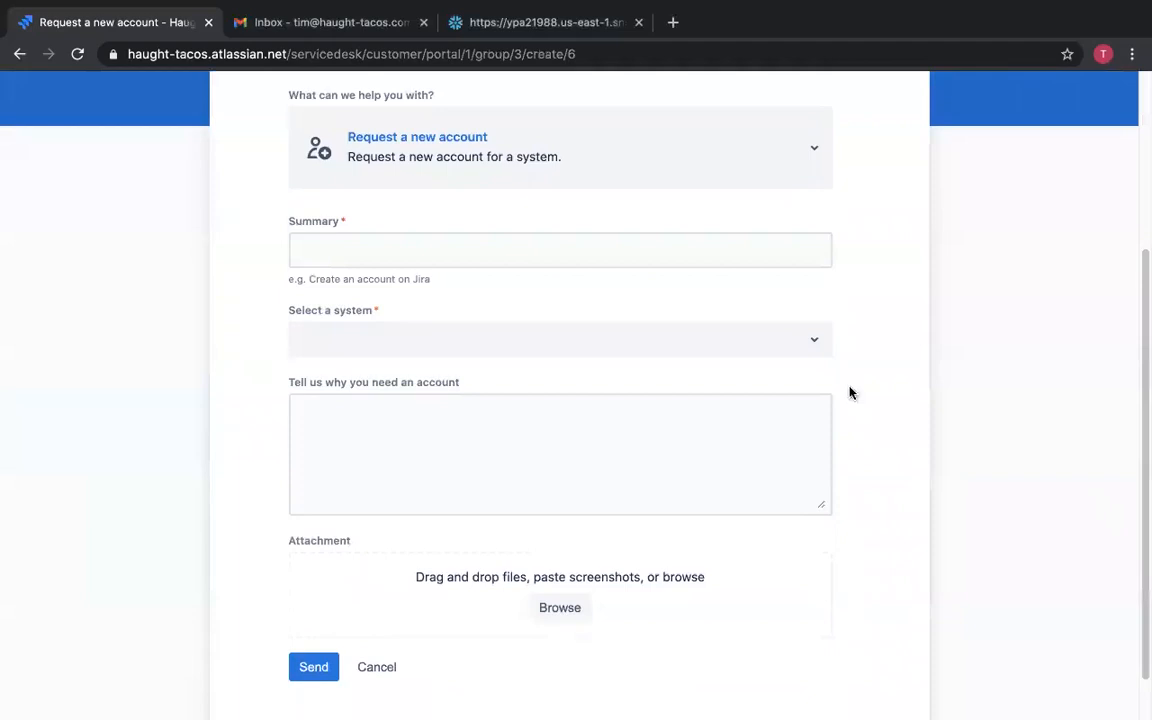
# Set the summary to Create my snowflake account and select Snowflake as the system.
pyautogui.click(515, 246)
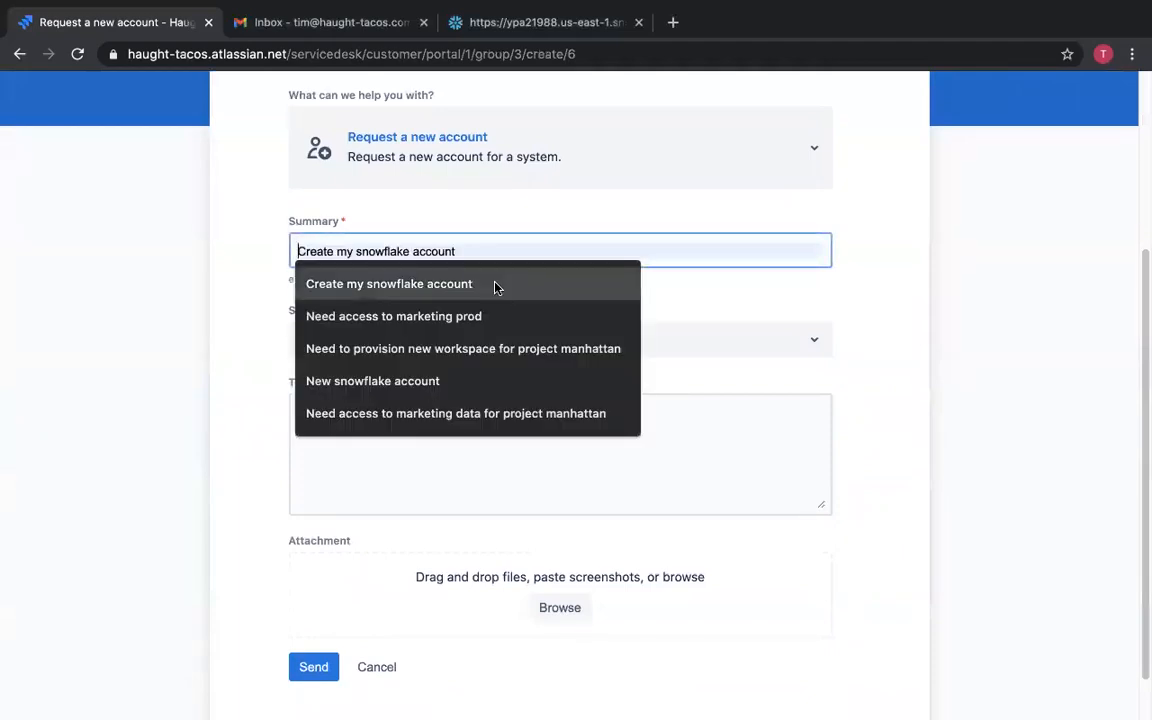
pyautogui.click(496, 286)
pyautogui.click(438, 352)
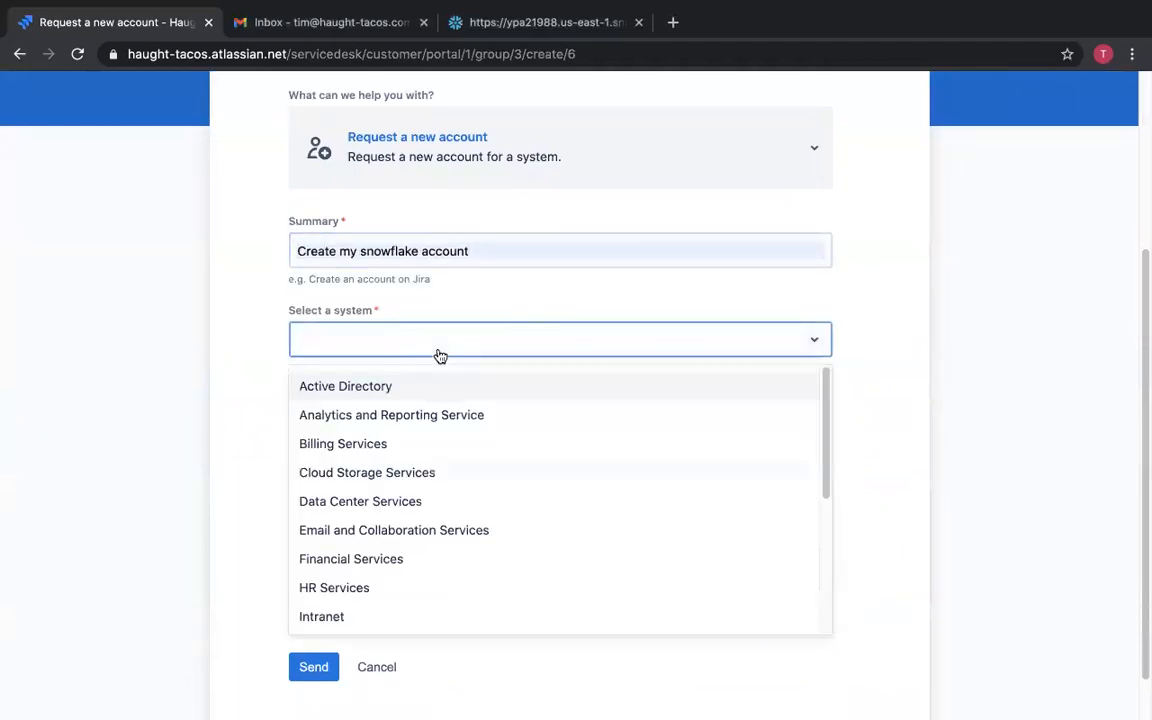
pyautogui.write('Snow')
pyautogui.click(434, 381)
# Enter the reason "I need to access the marketing data to run a project for the CMO." and send the request.
pyautogui.click(434, 445)
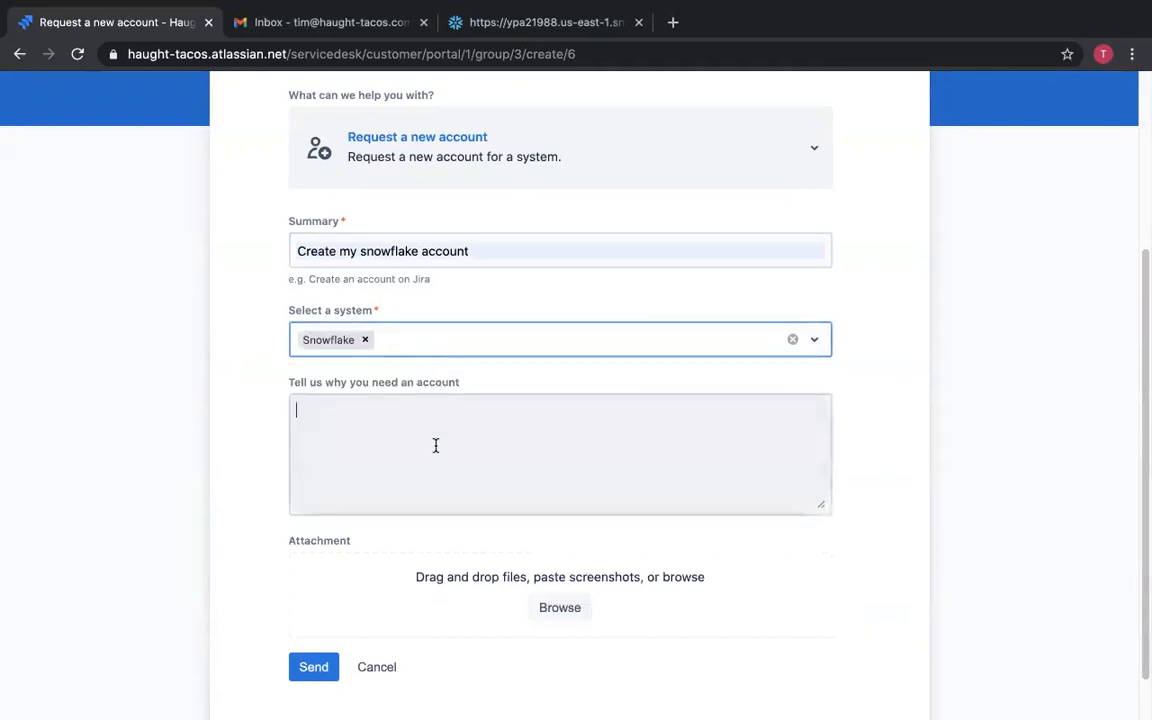
pyautogui.write('I need to ')
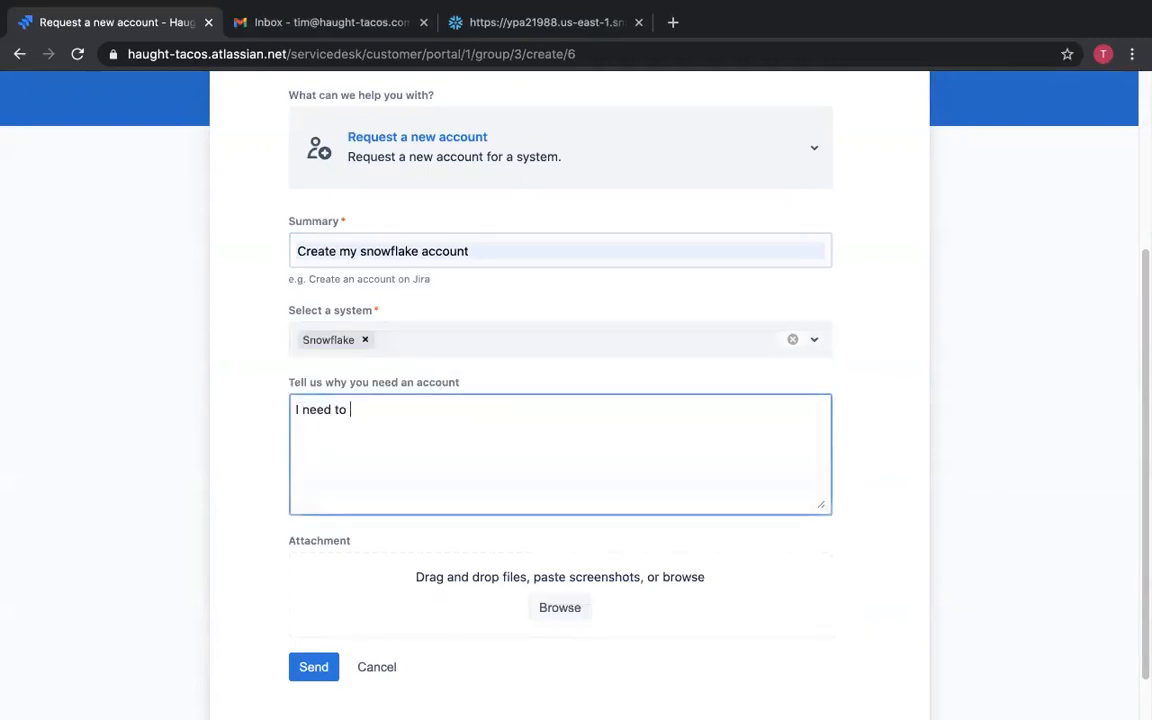
pyautogui.write('access the marketing dat')
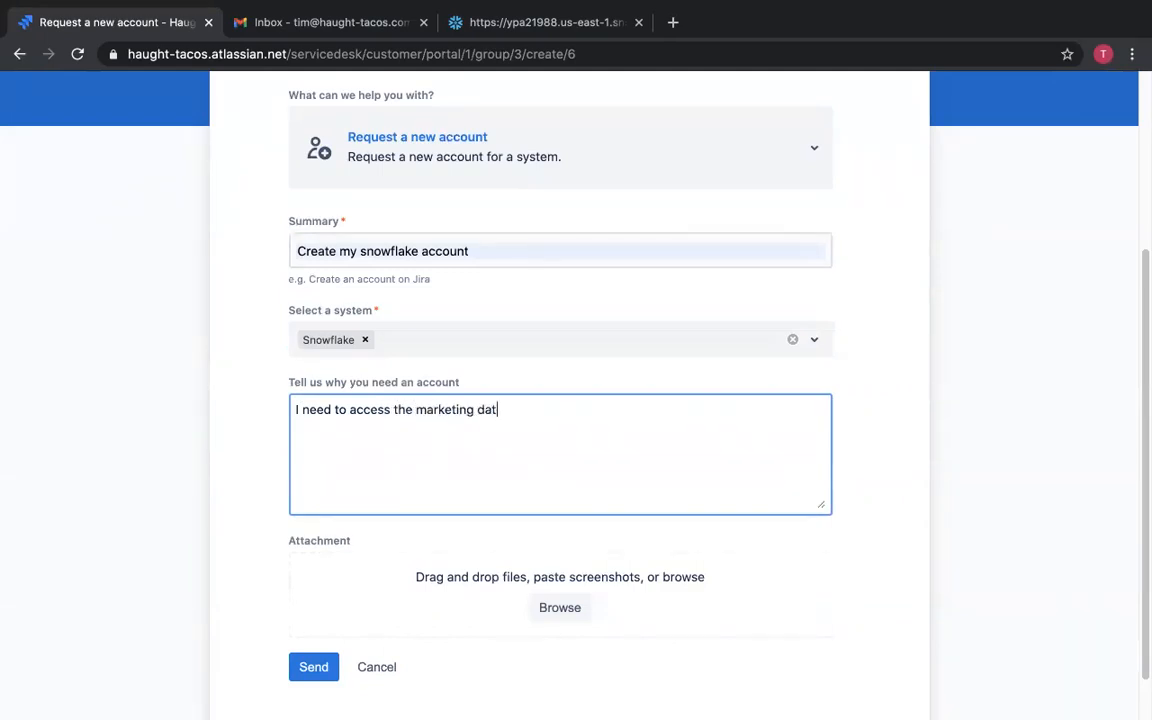
pyautogui.write('a to ru n a project for the CMO.')
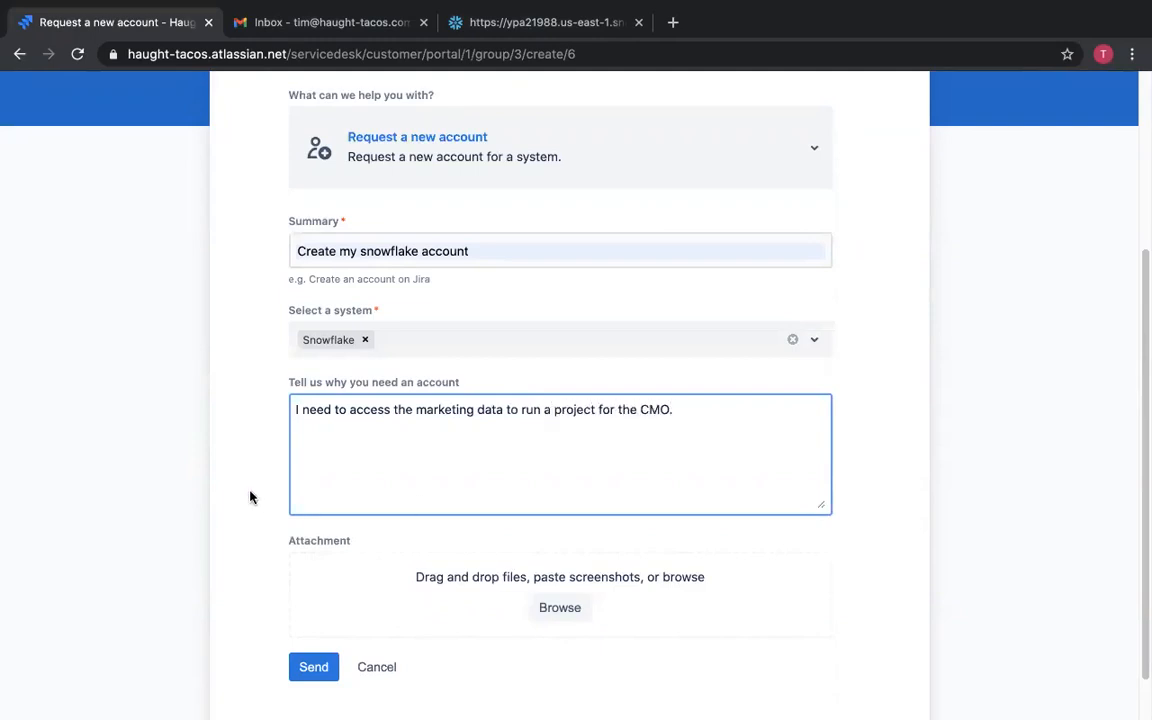
pyautogui.scroll(-2, 250, 497)
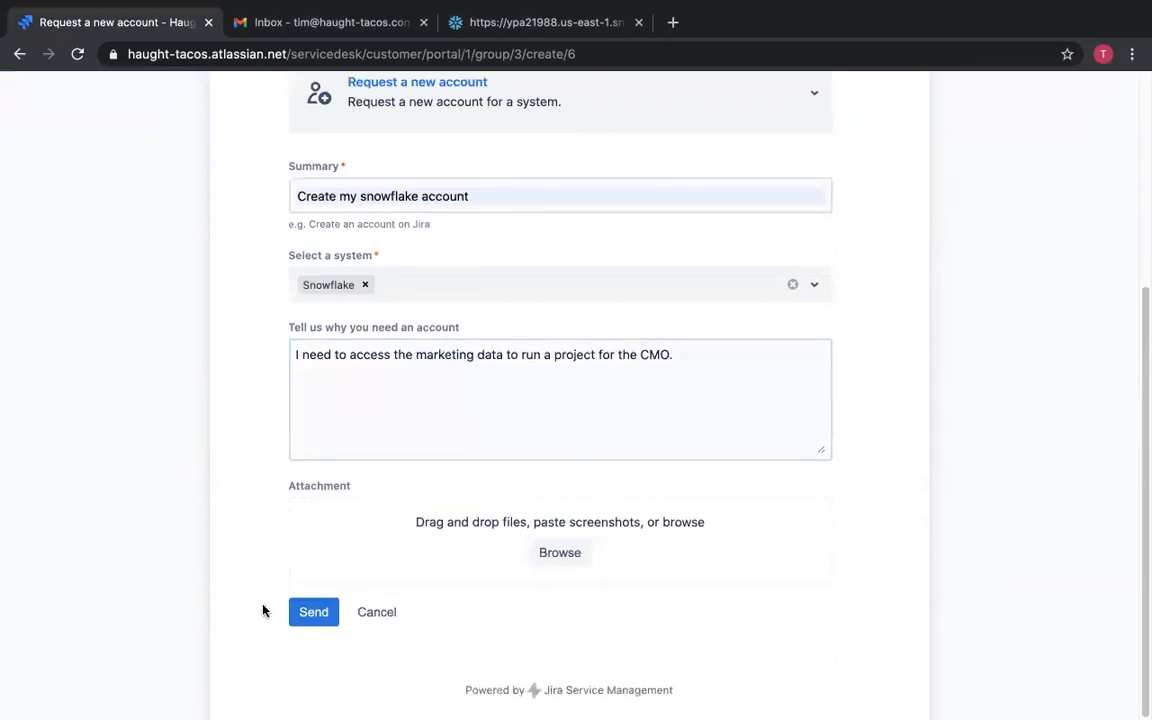
pyautogui.click(316, 614)
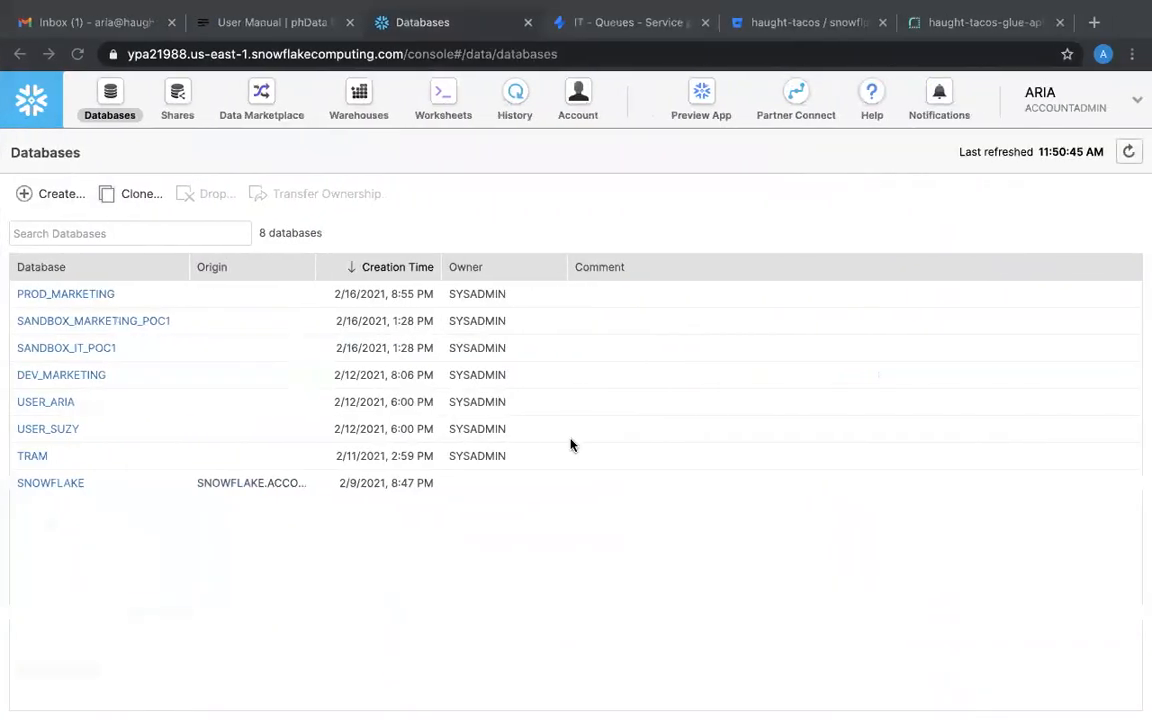
# Approve the Create my snowflake account ticket IT-21 in the agent view.
pyautogui.click(620, 27)
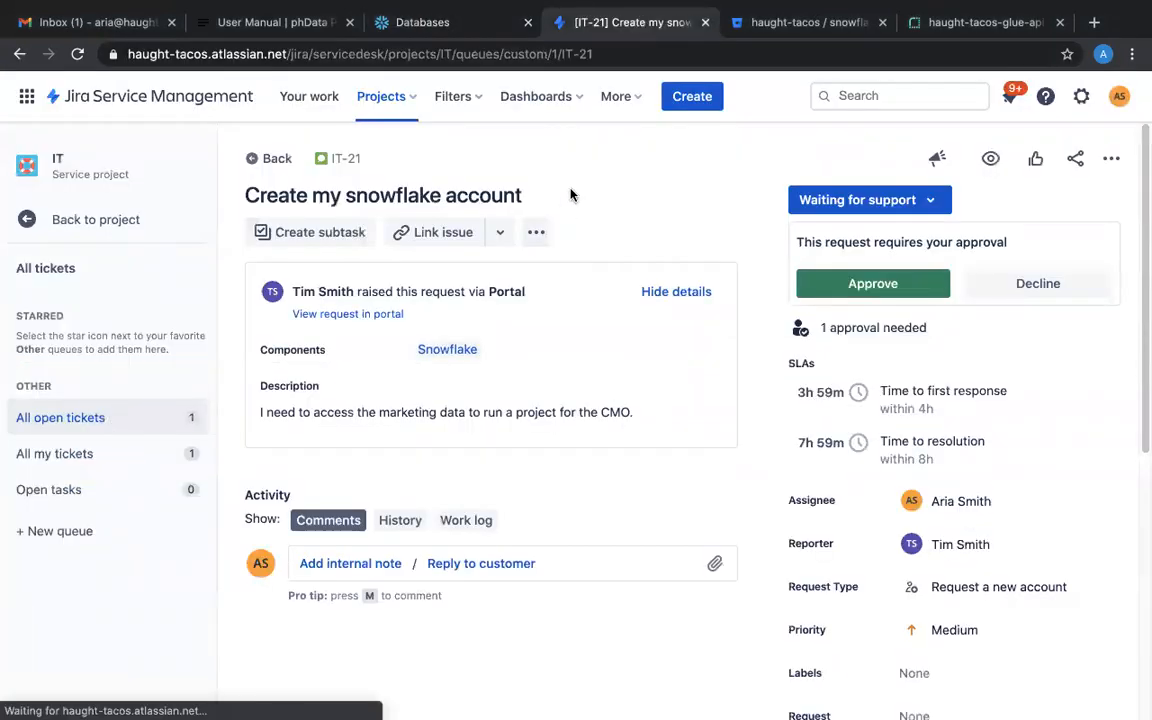
pyautogui.click(893, 285)
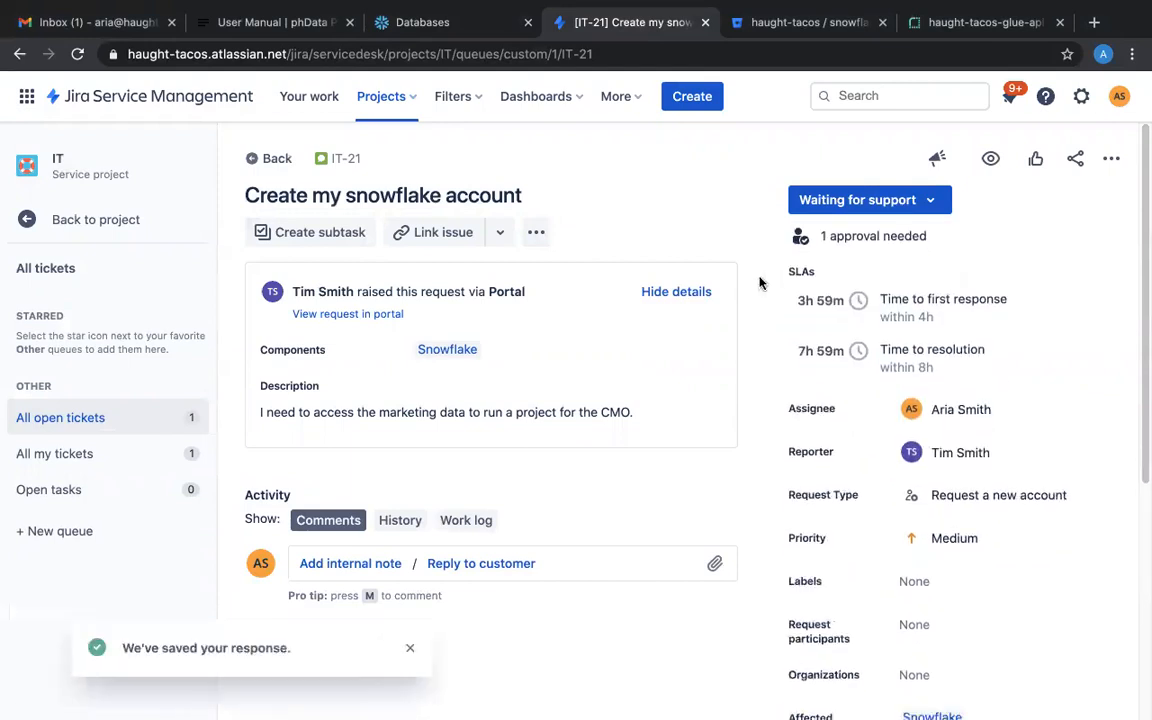
# Read through the Example User Workspace Model section of the Tram user manual.
pyautogui.click(265, 30)
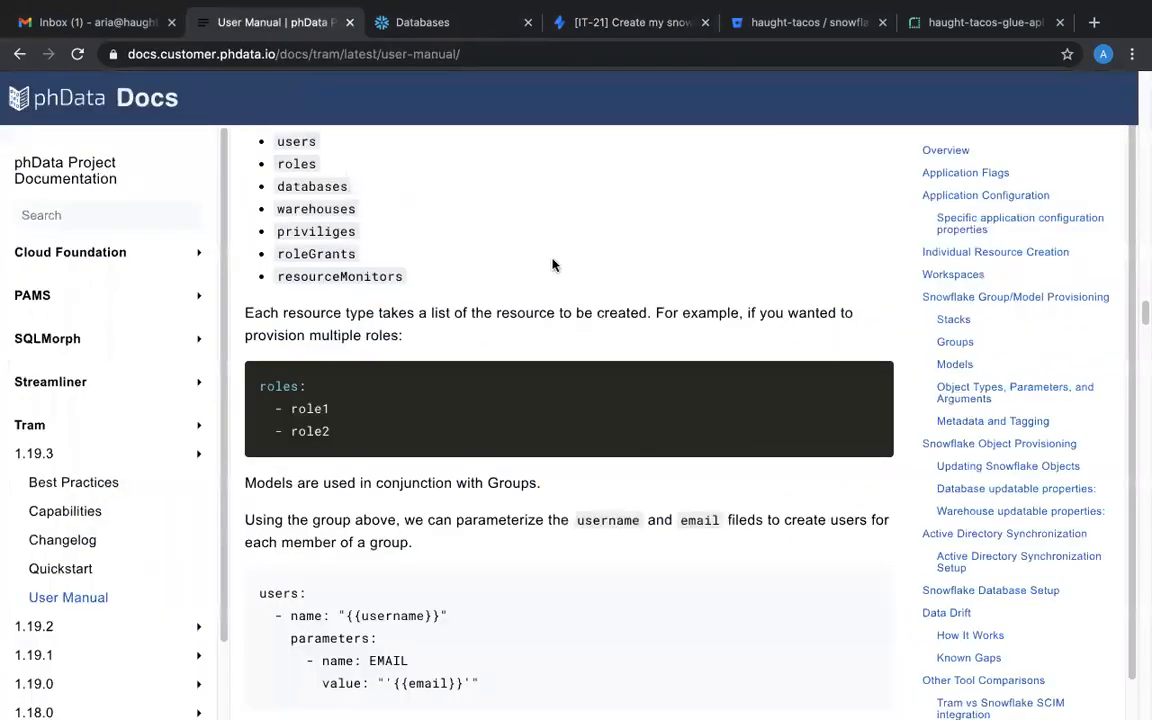
pyautogui.scroll(3, 560, 265)
pyautogui.scroll(1, 603, 277)
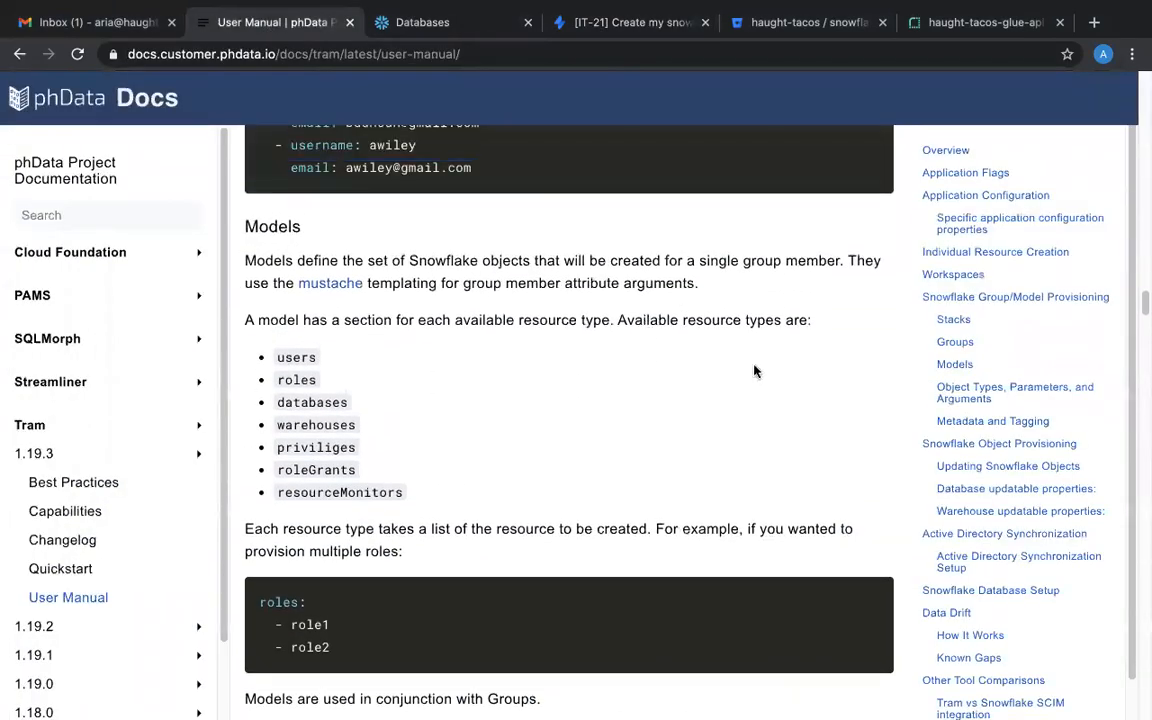
pyautogui.scroll(6, 684, 442)
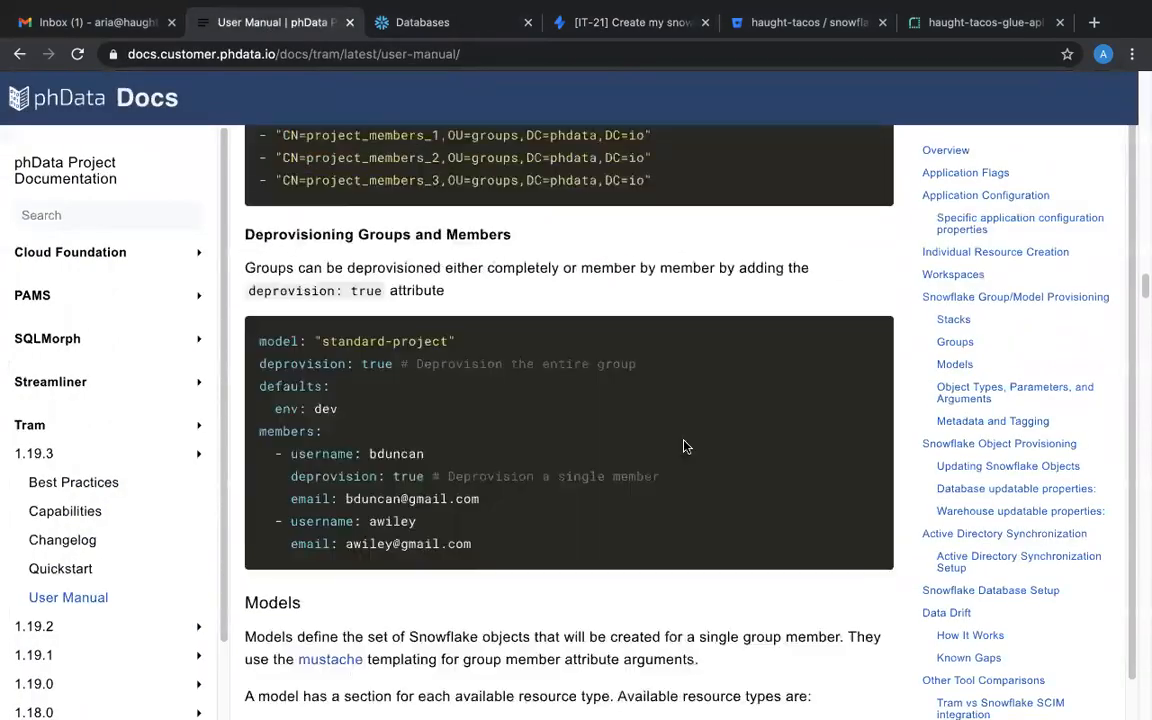
pyautogui.scroll(-12, 684, 446)
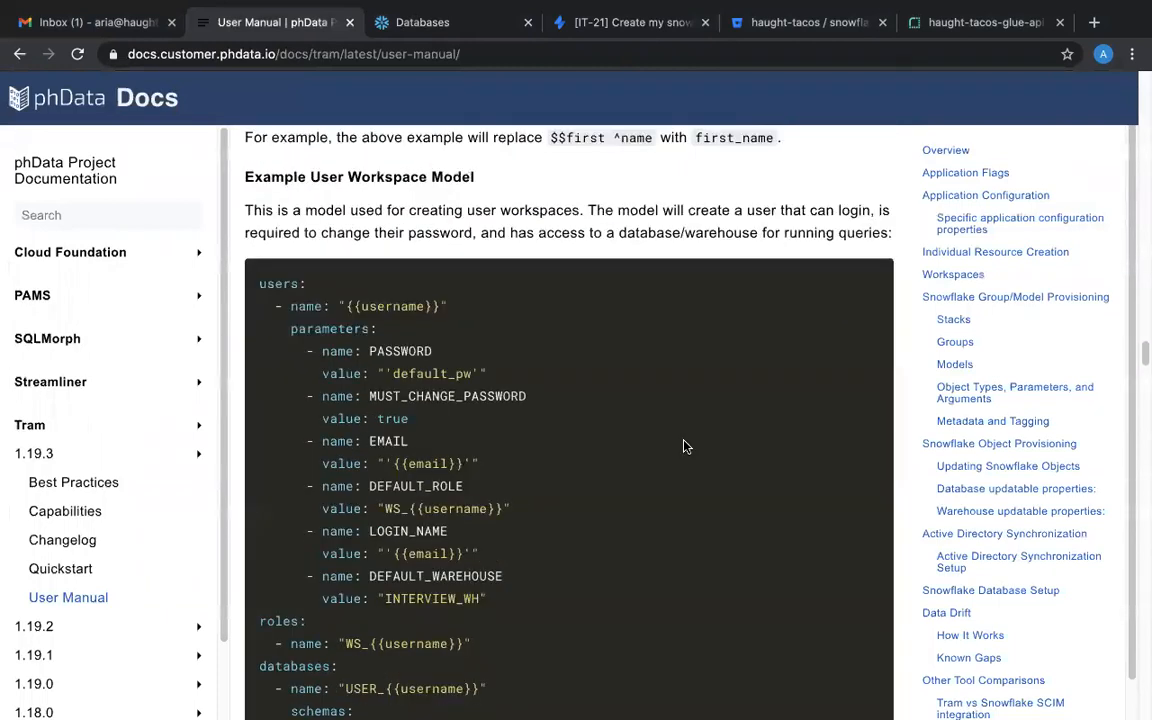
pyautogui.scroll(-1, 684, 446)
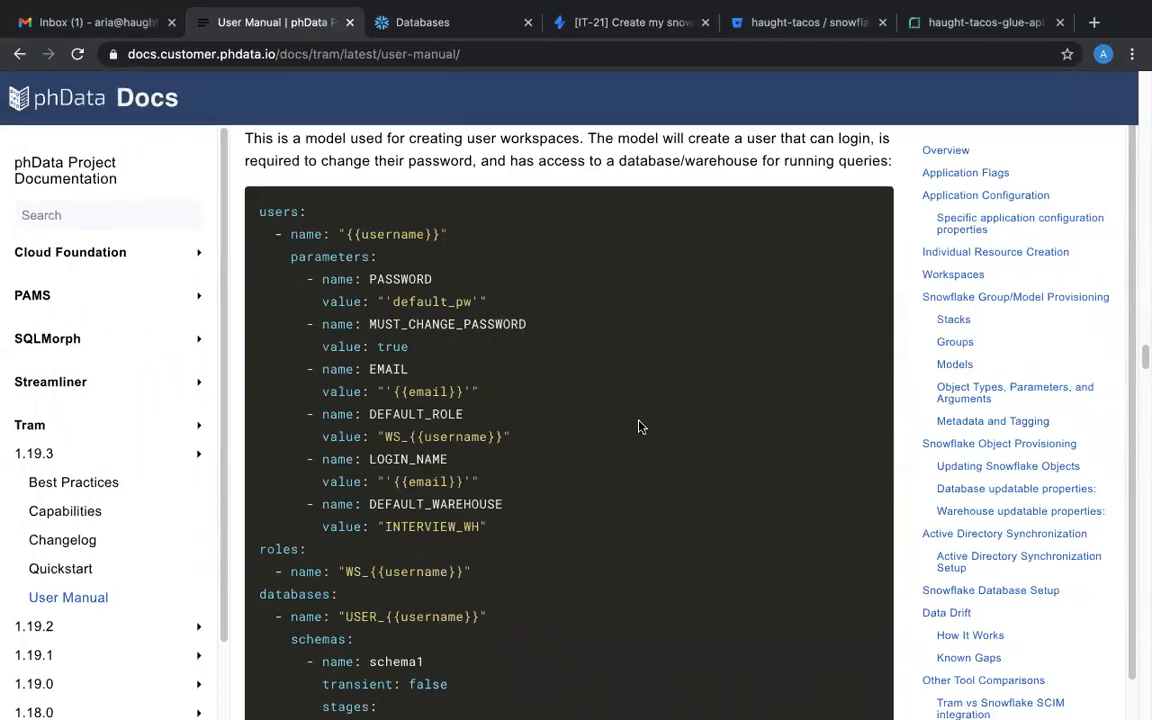
pyautogui.scroll(-2, 640, 424)
pyautogui.scroll(-2, 630, 405)
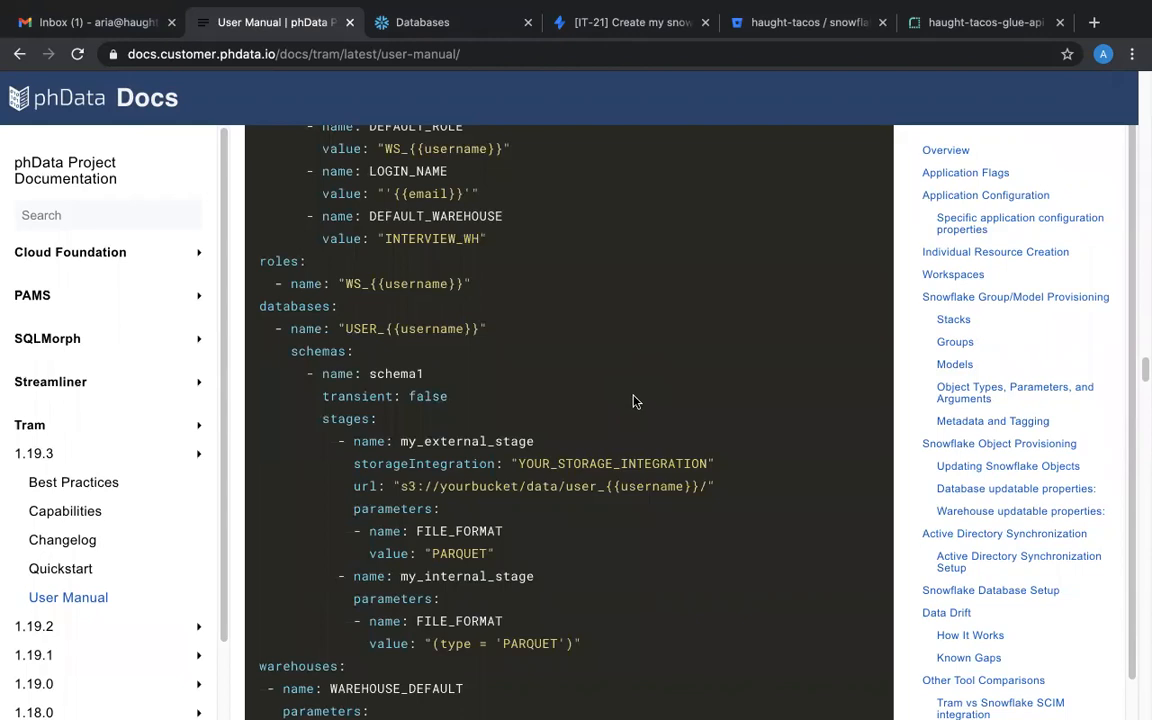
pyautogui.scroll(4, 634, 400)
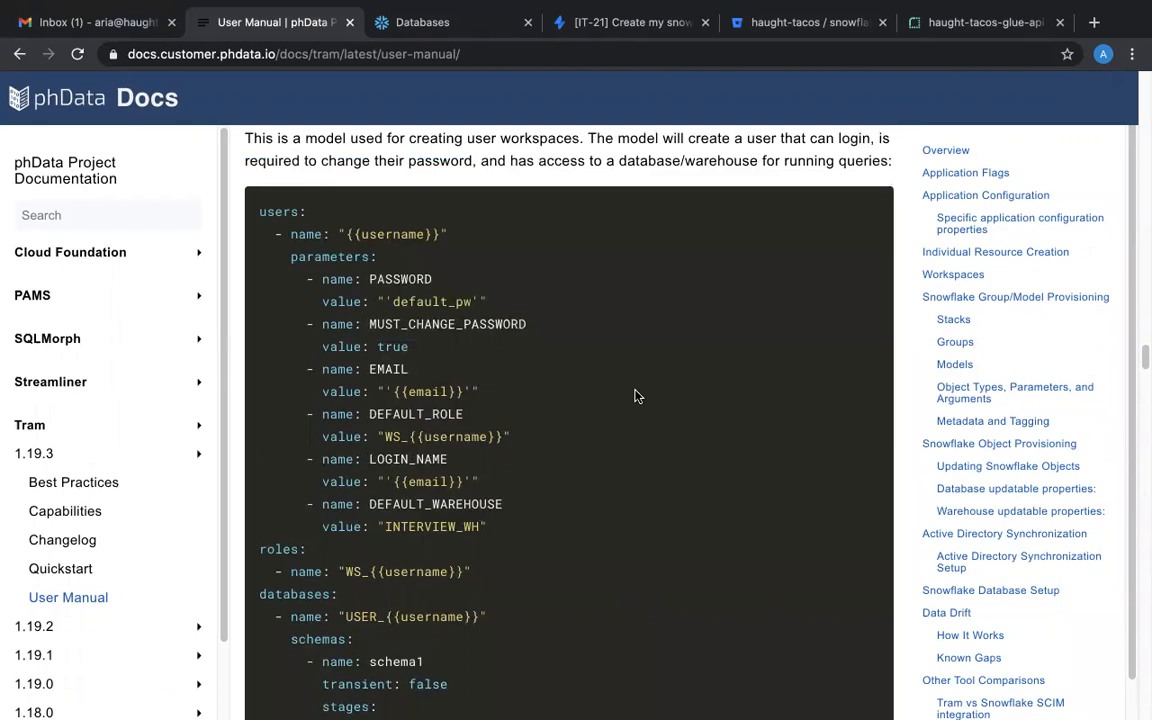
pyautogui.scroll(-9, 634, 396)
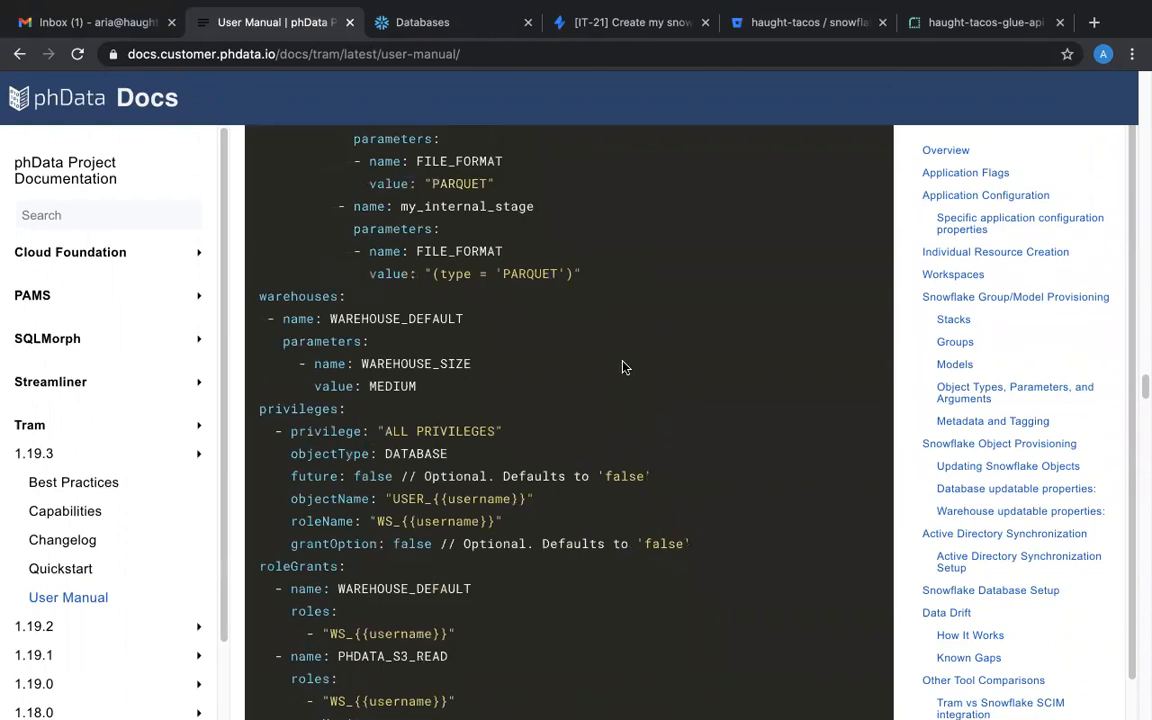
pyautogui.scroll(-8, 620, 364)
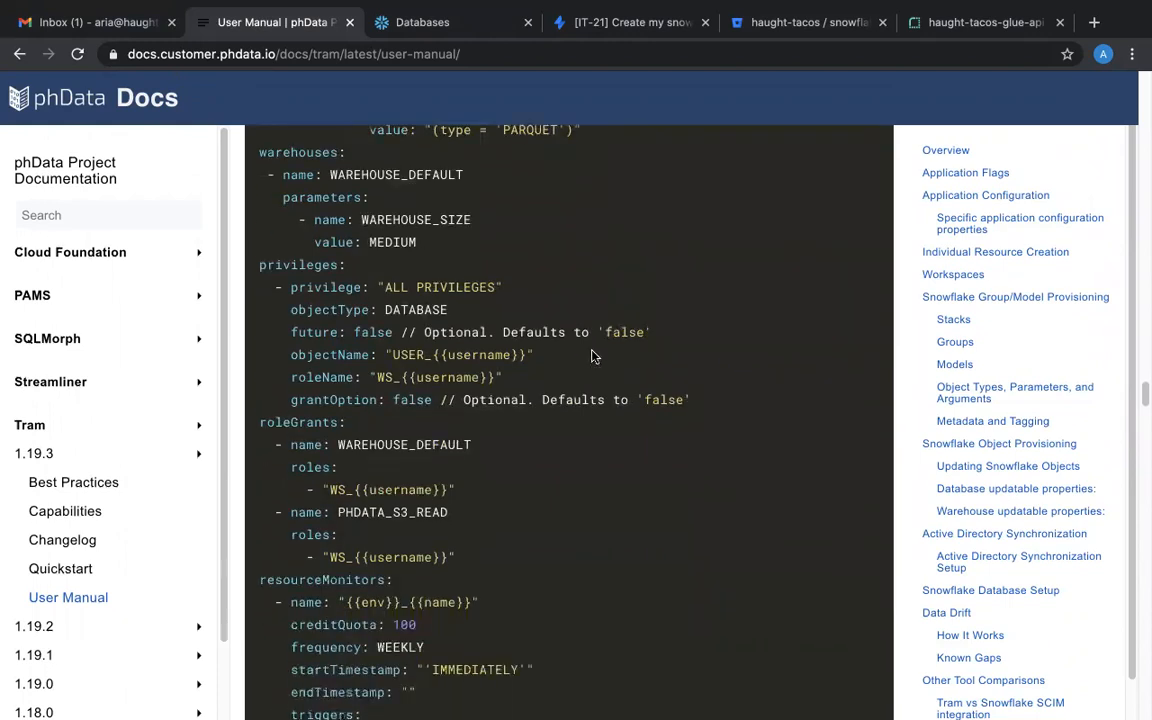
pyautogui.scroll(-1, 592, 352)
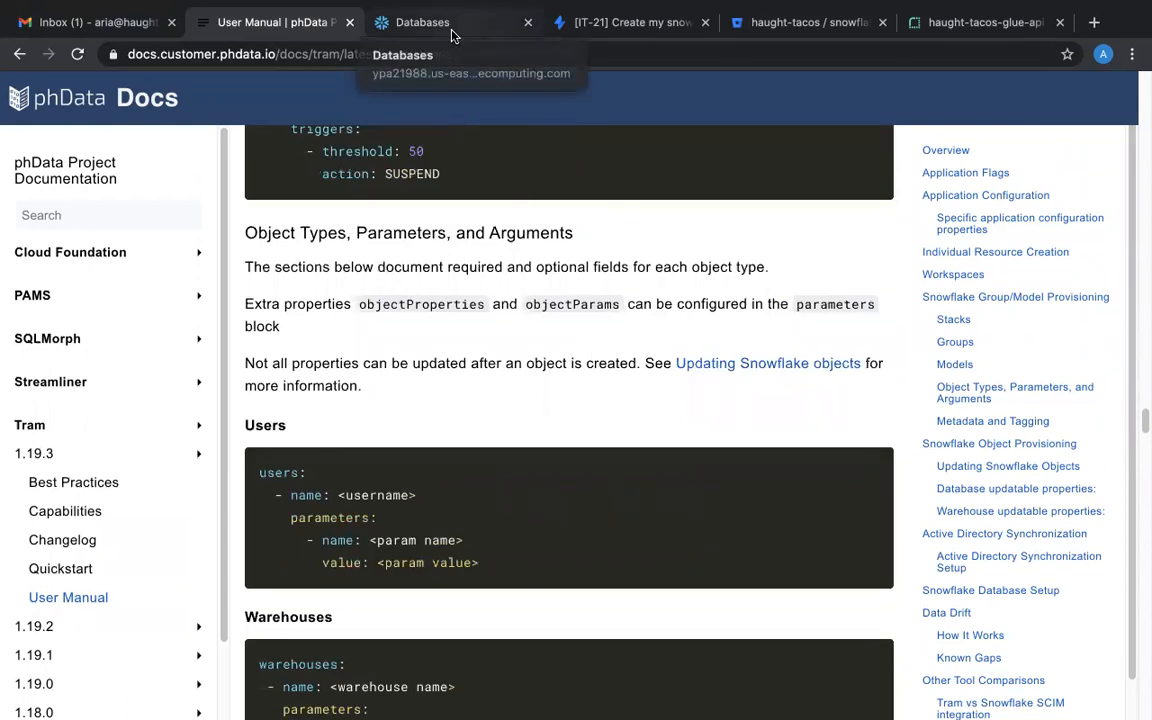
# Check the requester's portal view of the IT-21 request status.
pyautogui.hotkey('ctrl', 'Right')
pyautogui.hotkey('ctrl', 'Right')
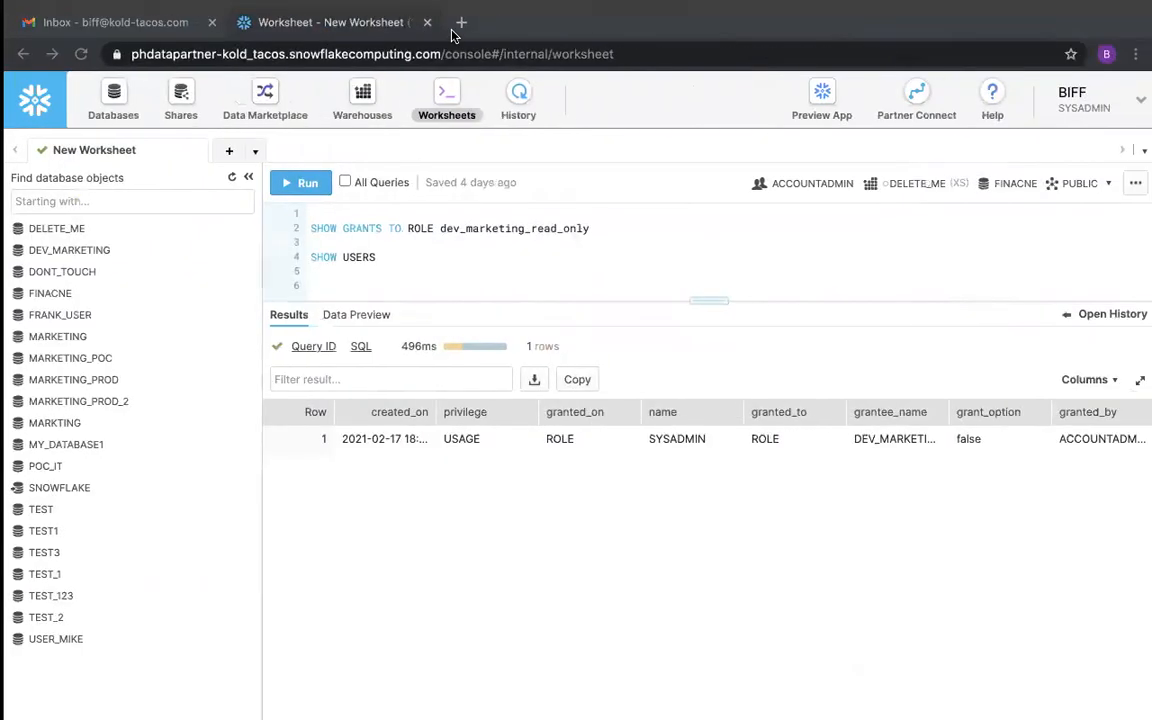
pyautogui.hotkey('ctrl', 'Left')
pyautogui.hotkey('ctrl', 'Left')
pyautogui.hotkey('ctrl', 'Left')
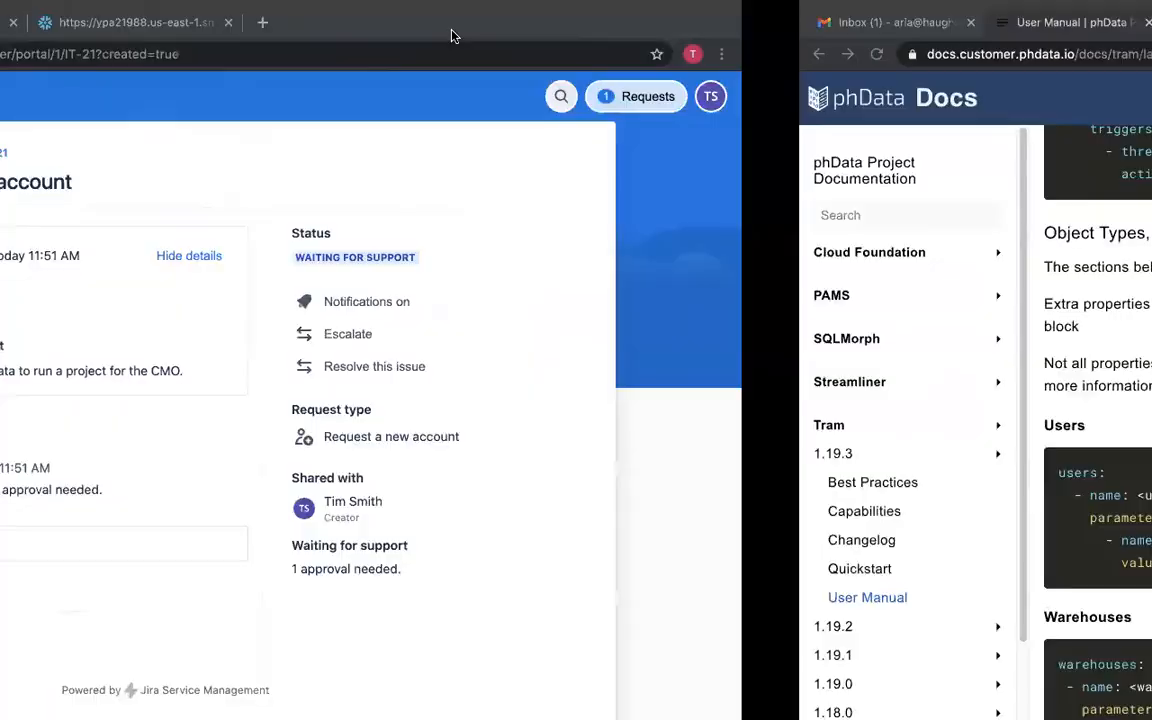
pyautogui.press('super+r')
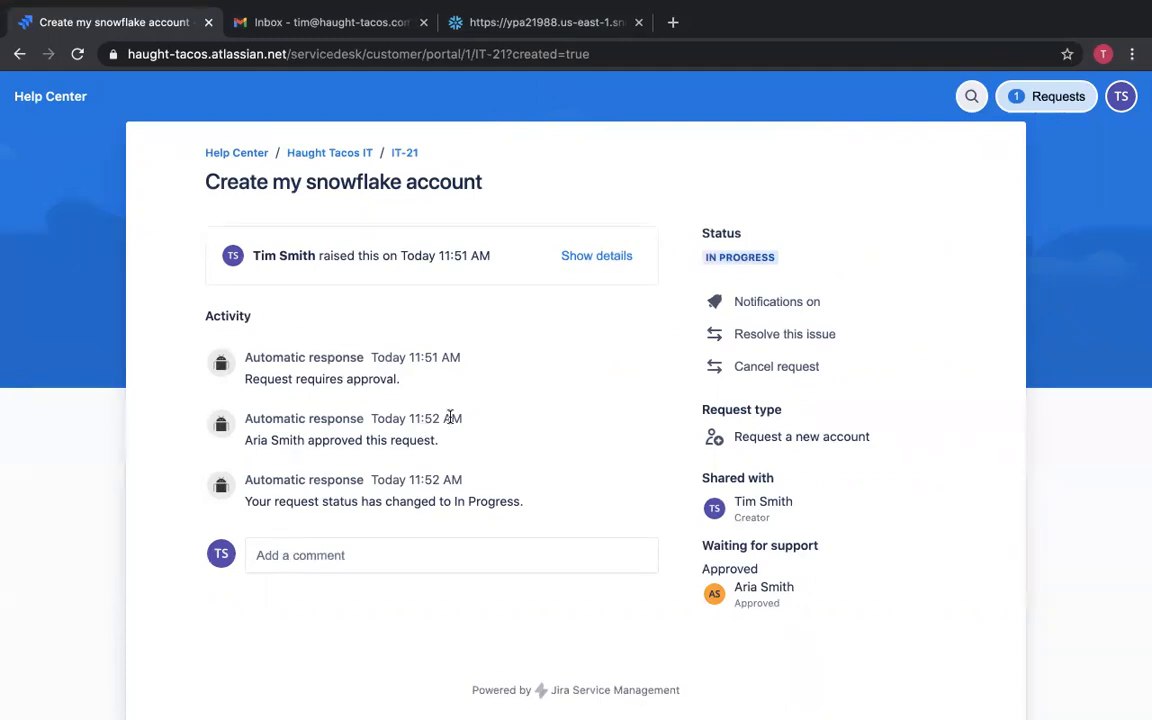
pyautogui.hotkey('ctrl', 'Right')
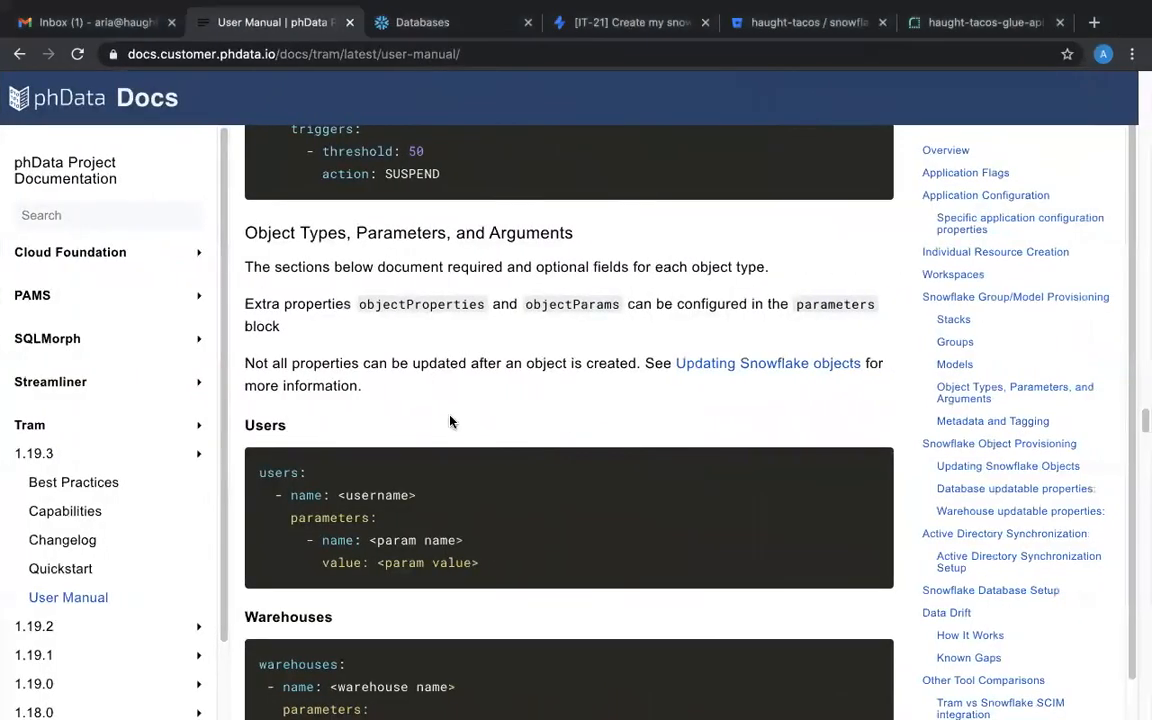
# Open the build log of pipeline #73 for ticket IT-21 in full view.
pyautogui.click(771, 278)
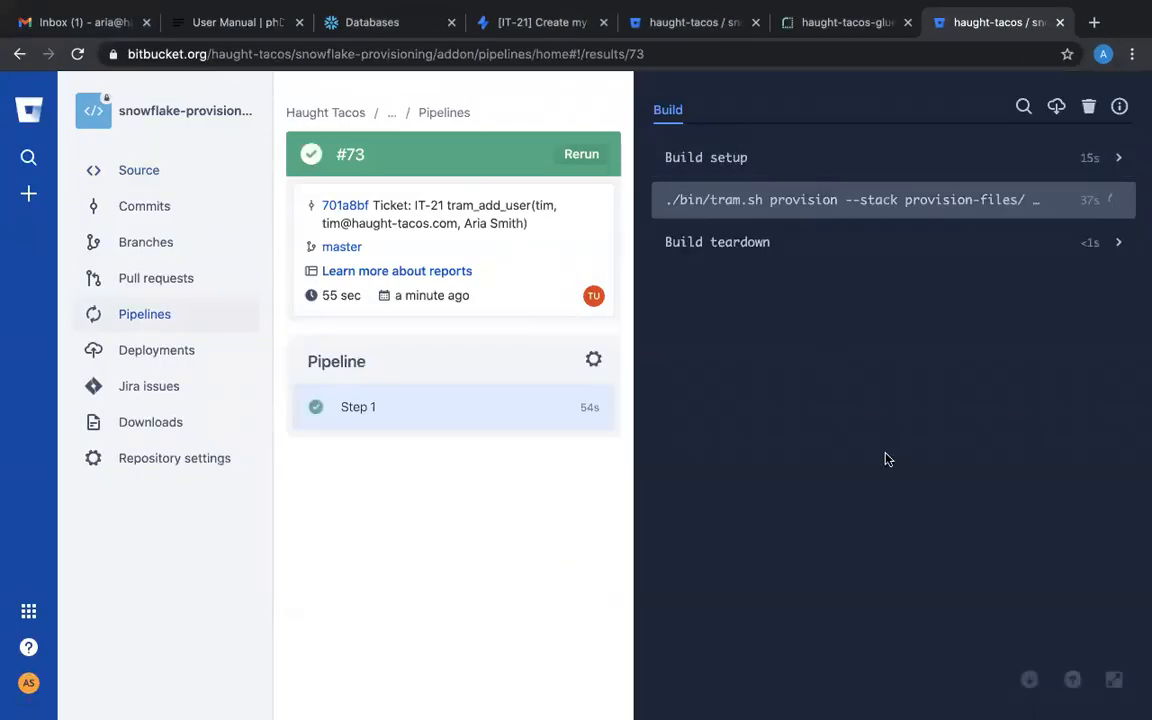
pyautogui.click(1115, 681)
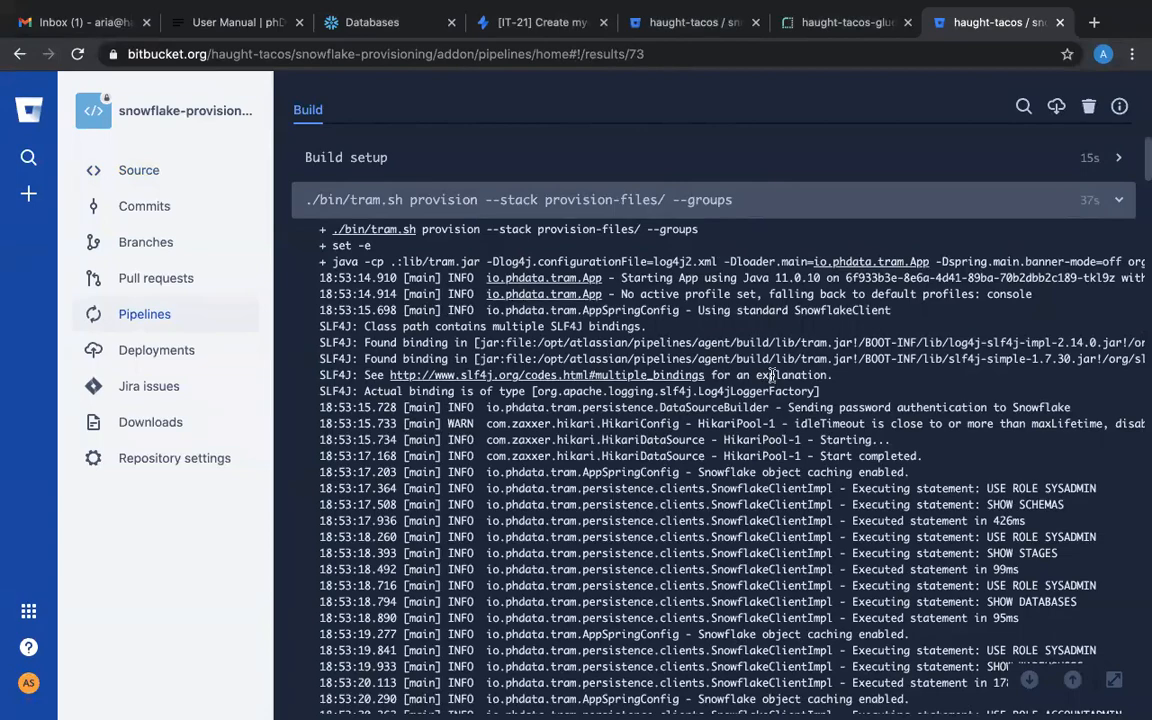
# Scroll through the pipeline #73 build log to the statements provisioning the new user.
pyautogui.scroll(-20, 772, 374)
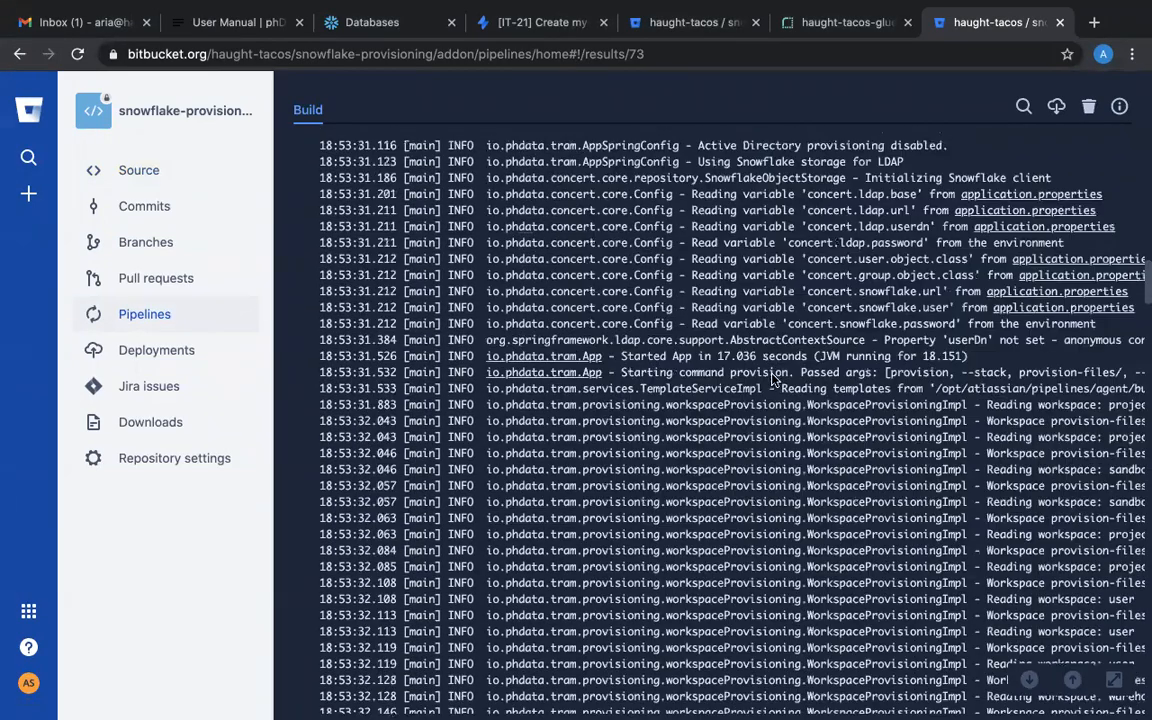
pyautogui.scroll(-15, 640, 262)
pyautogui.scroll(-3, 635, 267)
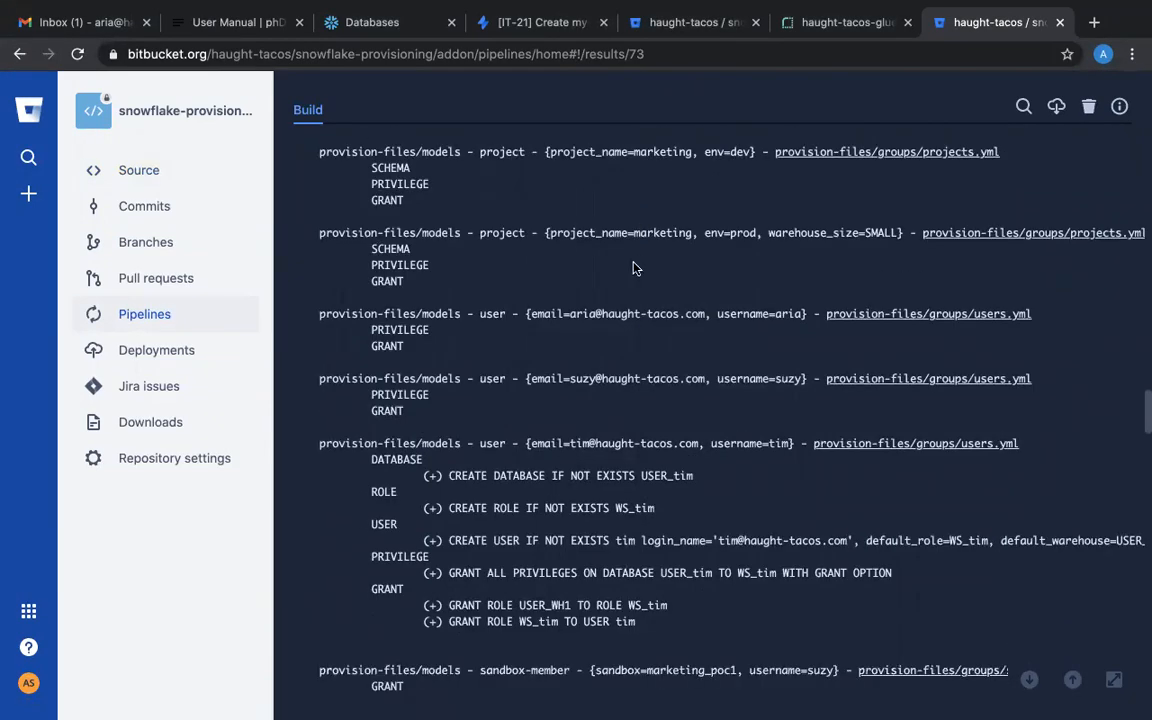
pyautogui.scroll(-1, 520, 390)
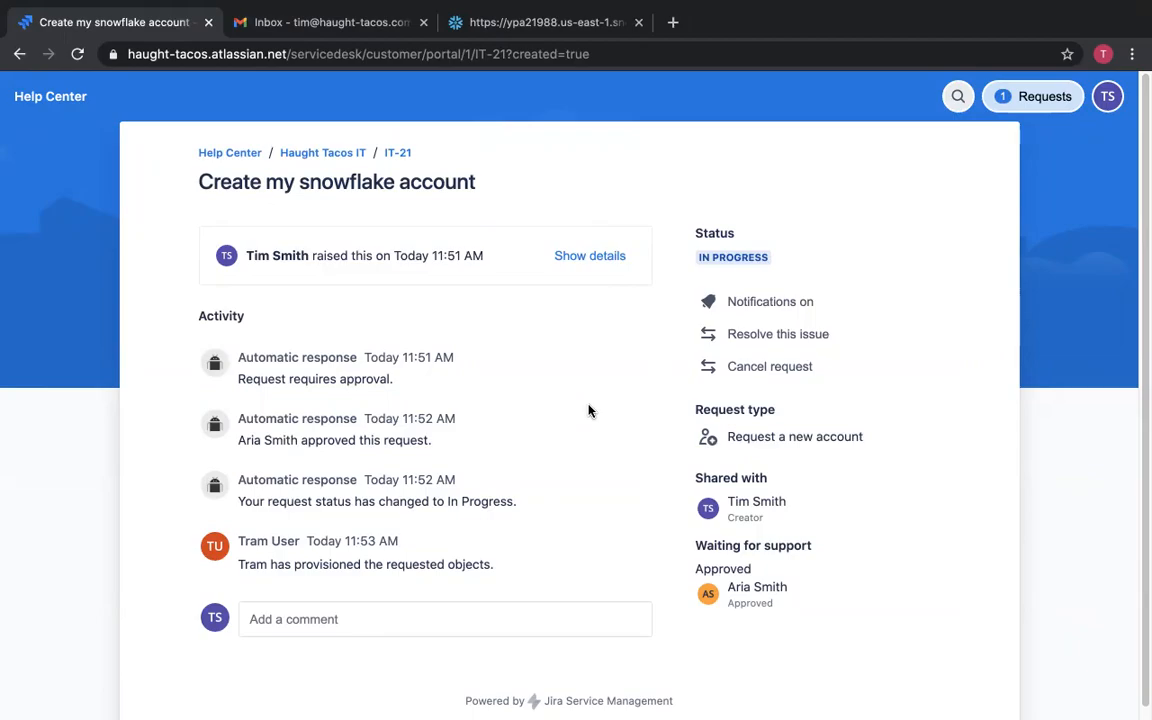
# As the requester, log in to Snowflake with single sign-on and dismiss the welcome and getting-started panels.
pyautogui.hotkey('ctrl', 'Right')
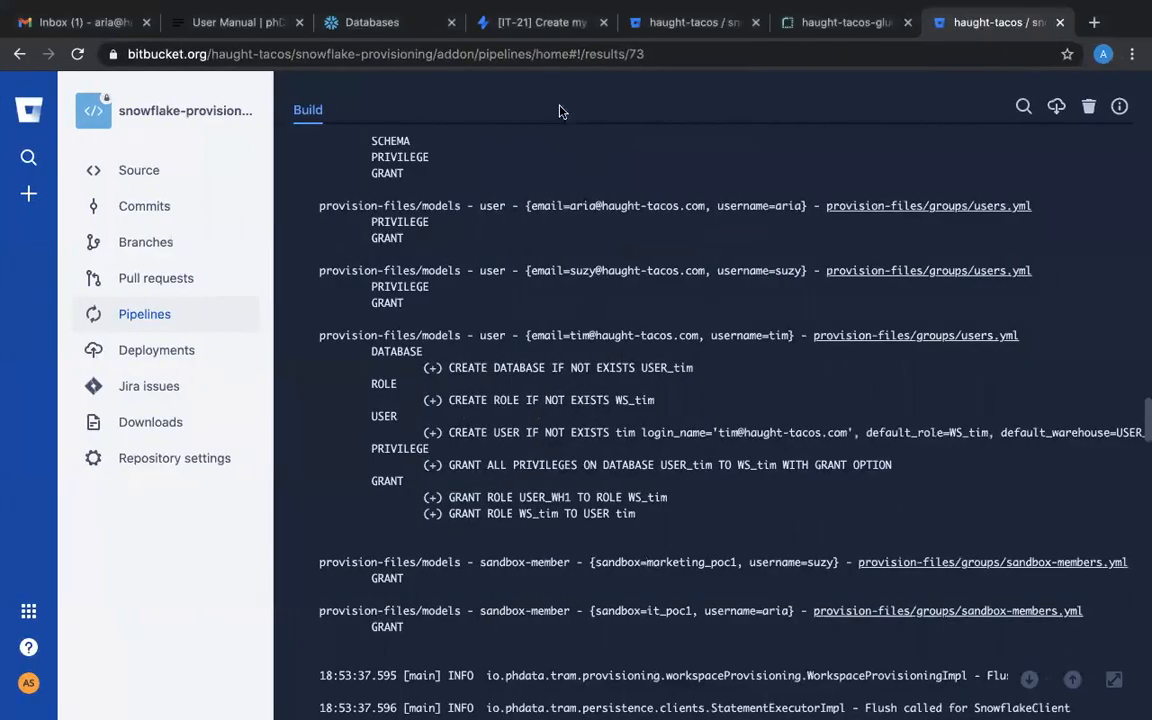
pyautogui.click(551, 20)
pyautogui.hotkey('ctrl', 'Right')
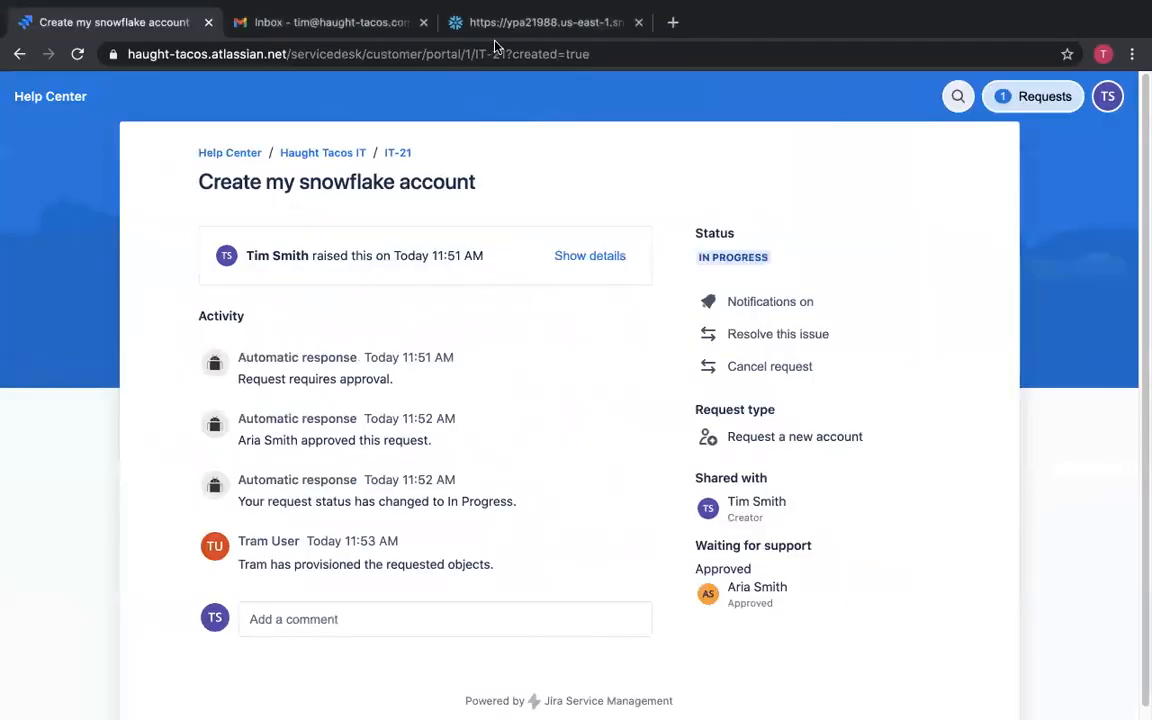
pyautogui.click(506, 35)
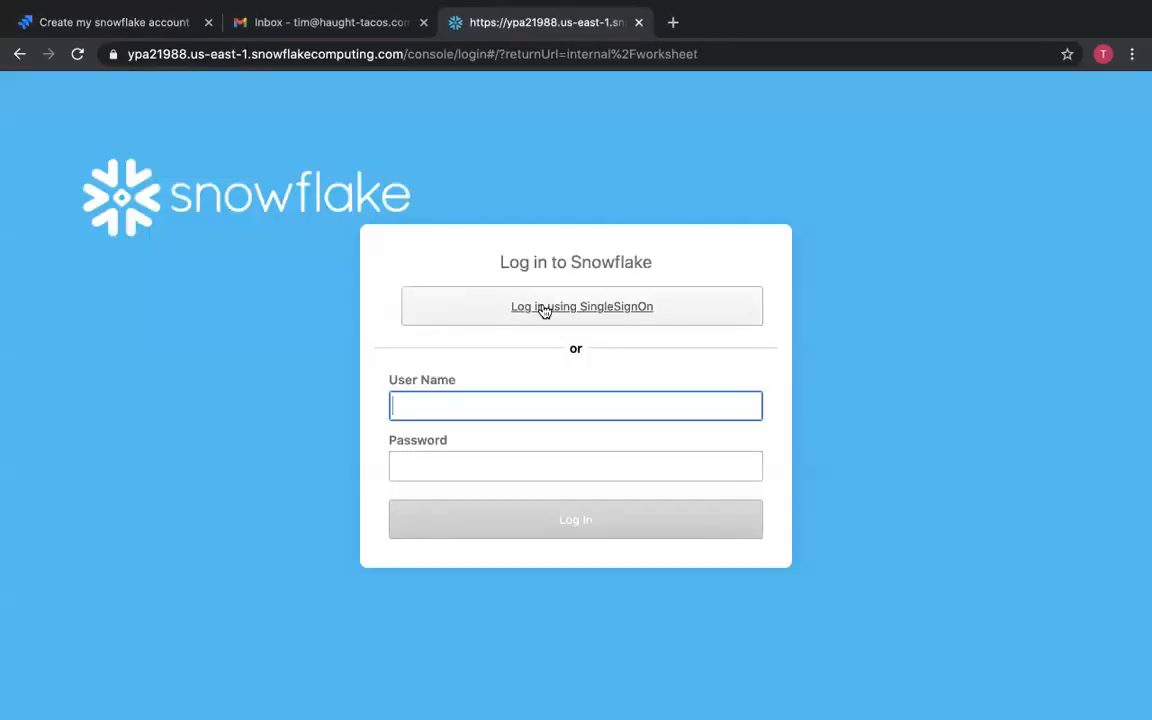
pyautogui.click(543, 308)
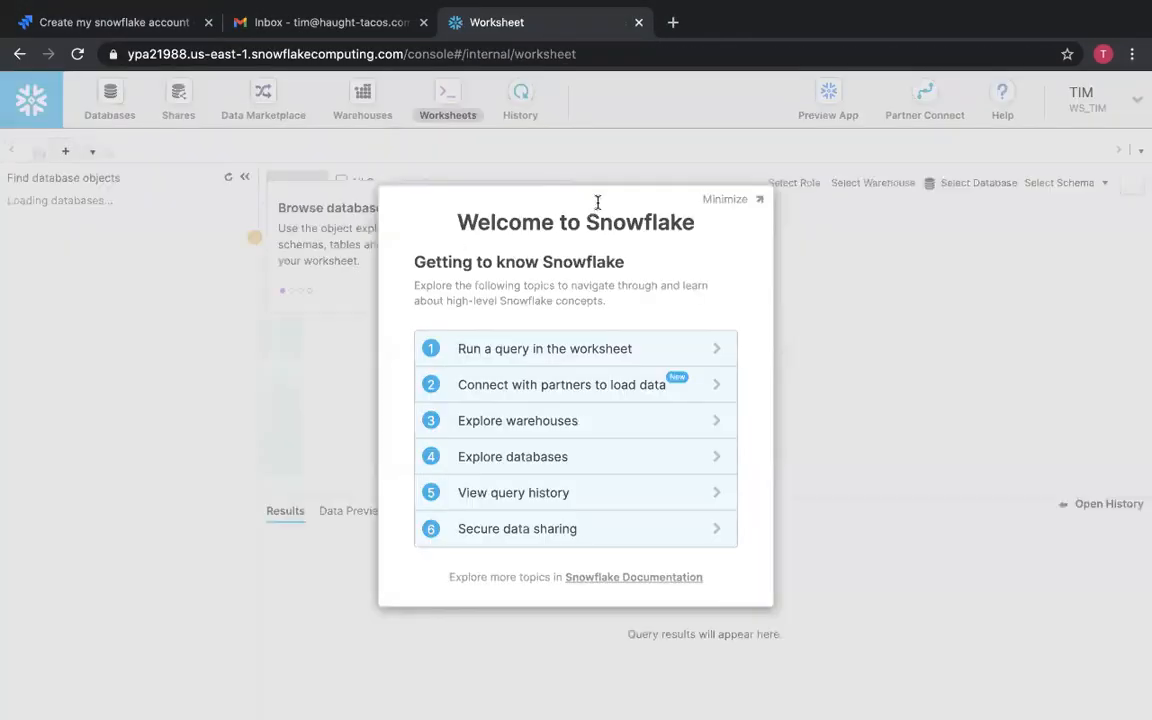
pyautogui.click(722, 202)
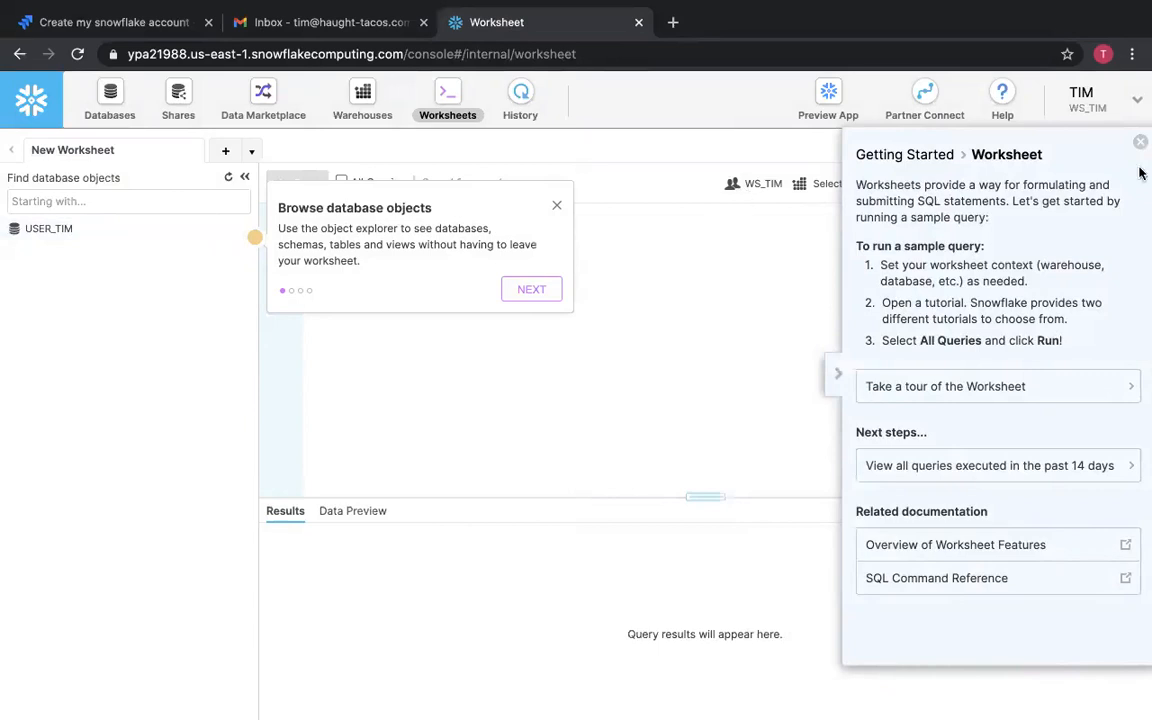
pyautogui.moveTo(1060, 162)
pyautogui.click(1137, 148)
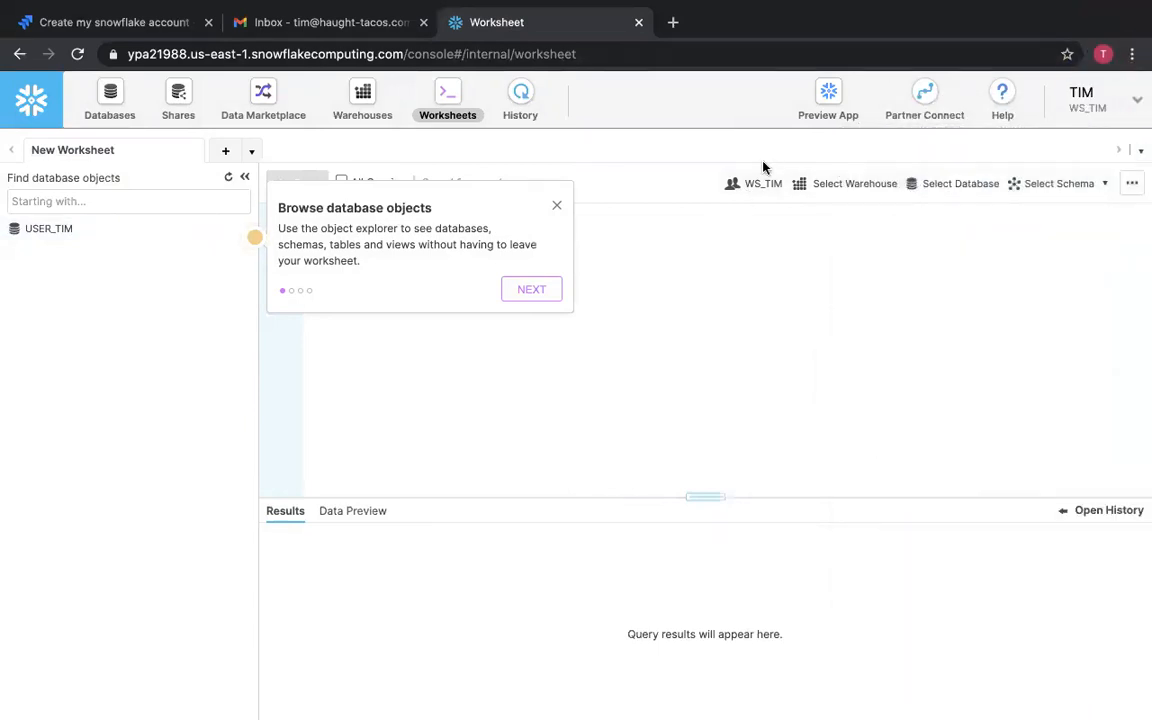
# As the admin, run the show users query in the worksheet and inspect the new user's login name.
pyautogui.hotkey('ctrl', 'Right')
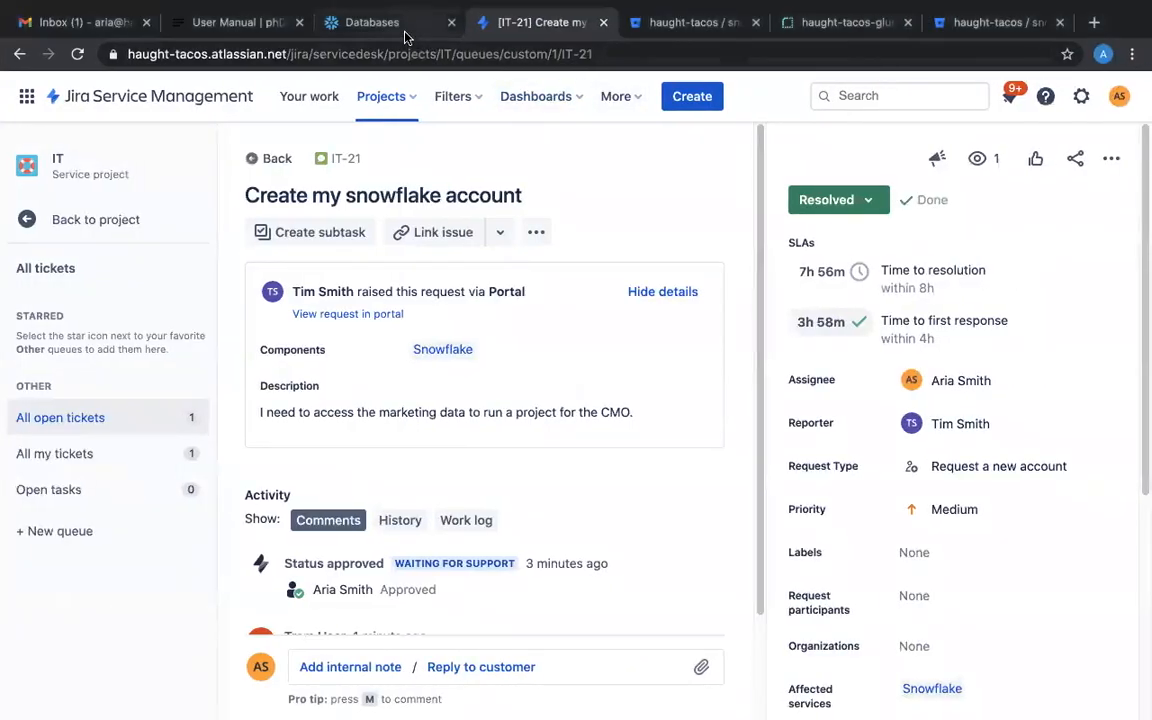
pyautogui.click(400, 22)
pyautogui.click(437, 112)
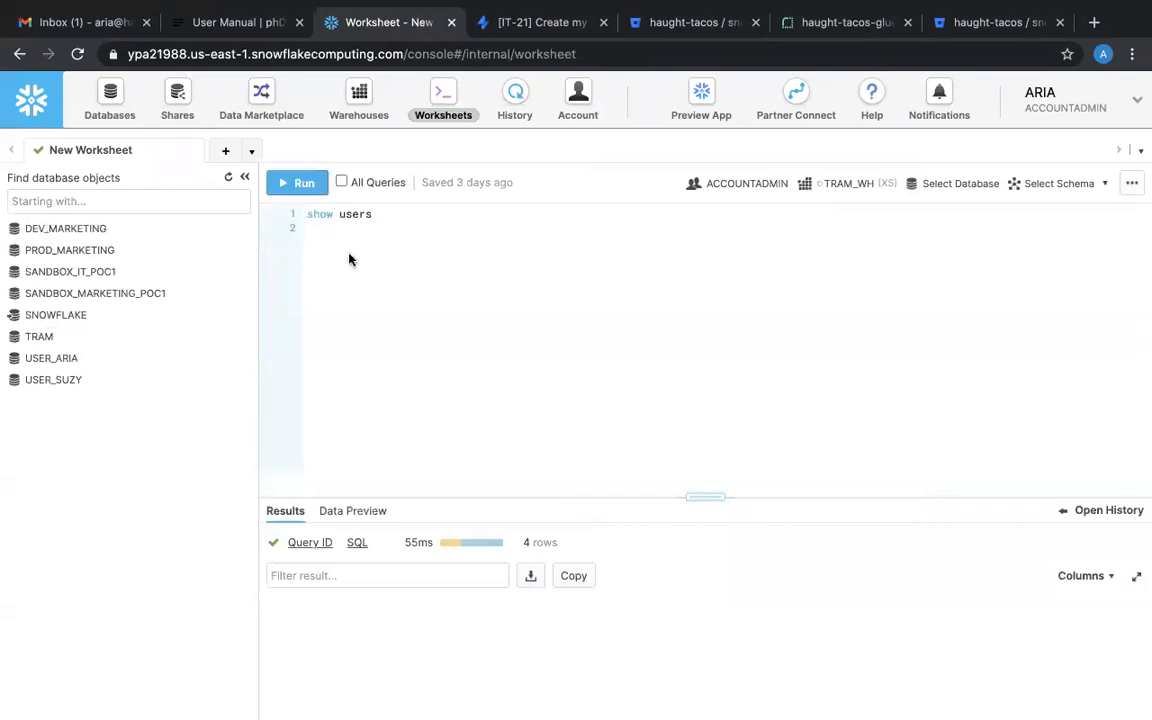
pyautogui.click(297, 184)
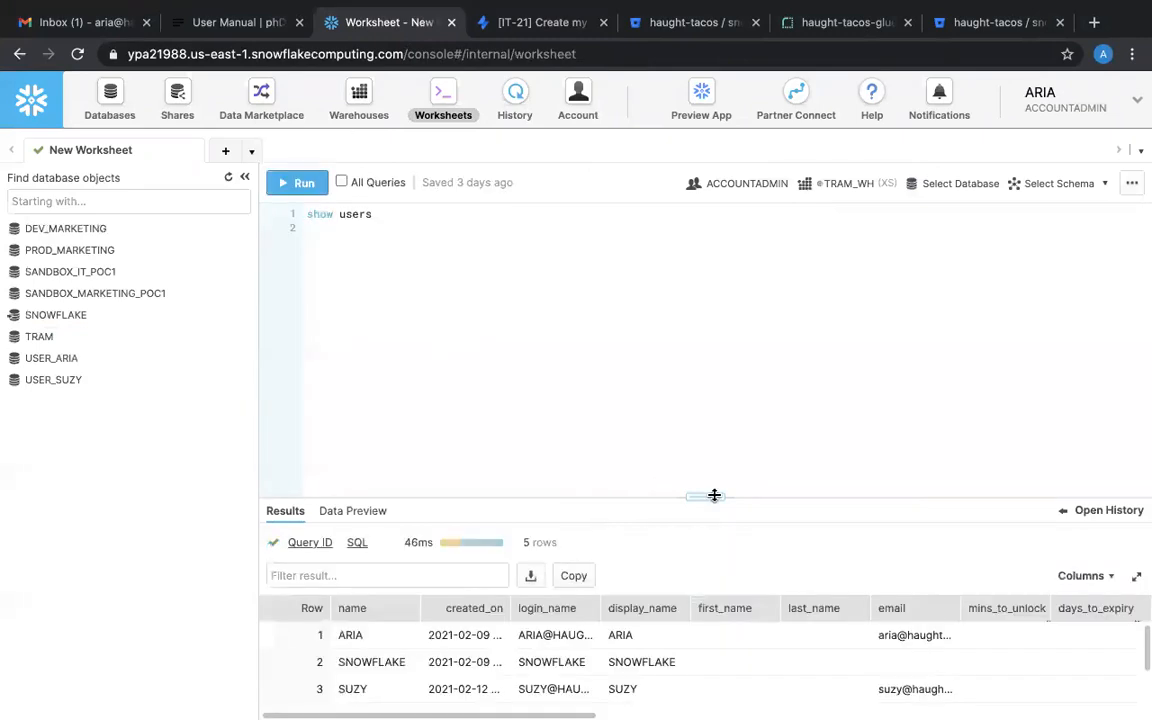
pyautogui.moveTo(684, 297); pyautogui.dragTo(680, 214)
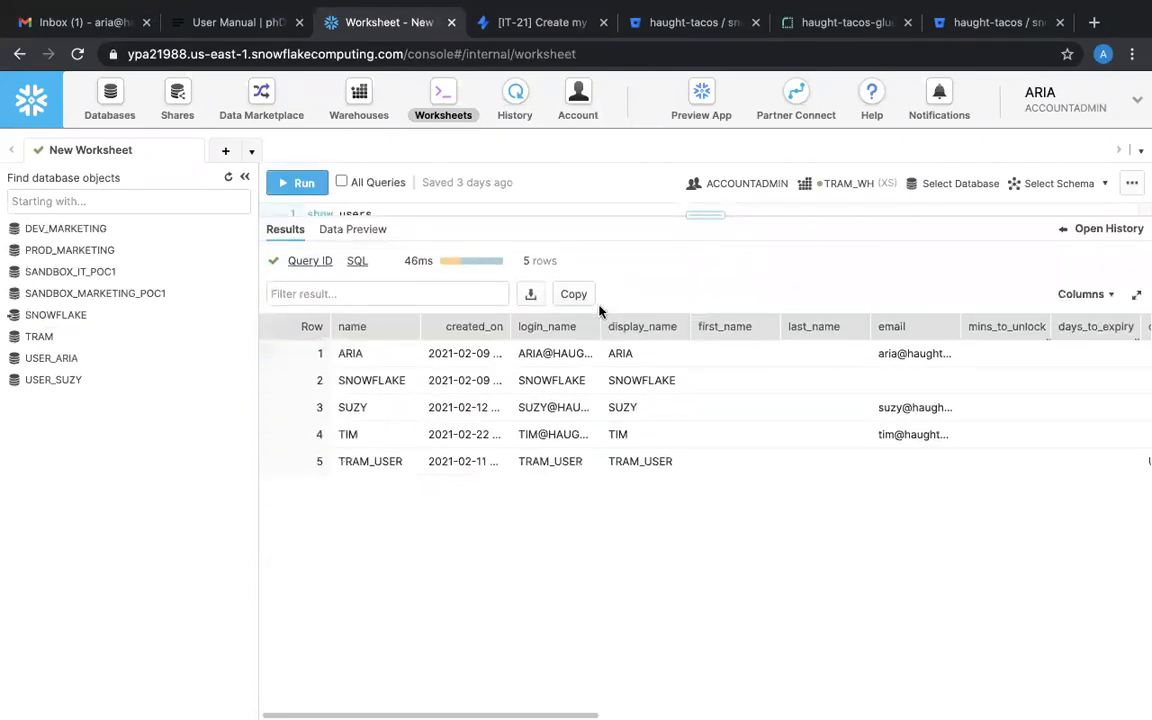
pyautogui.doubleClick(599, 326)
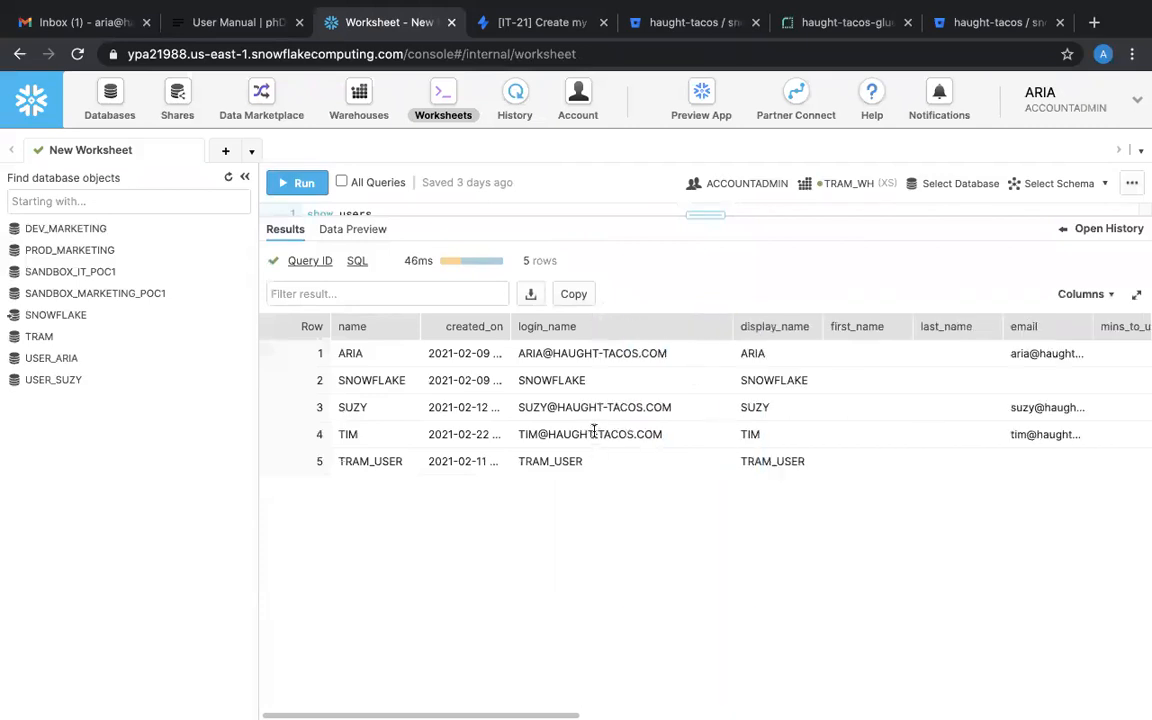
pyautogui.tripleClick(594, 431)
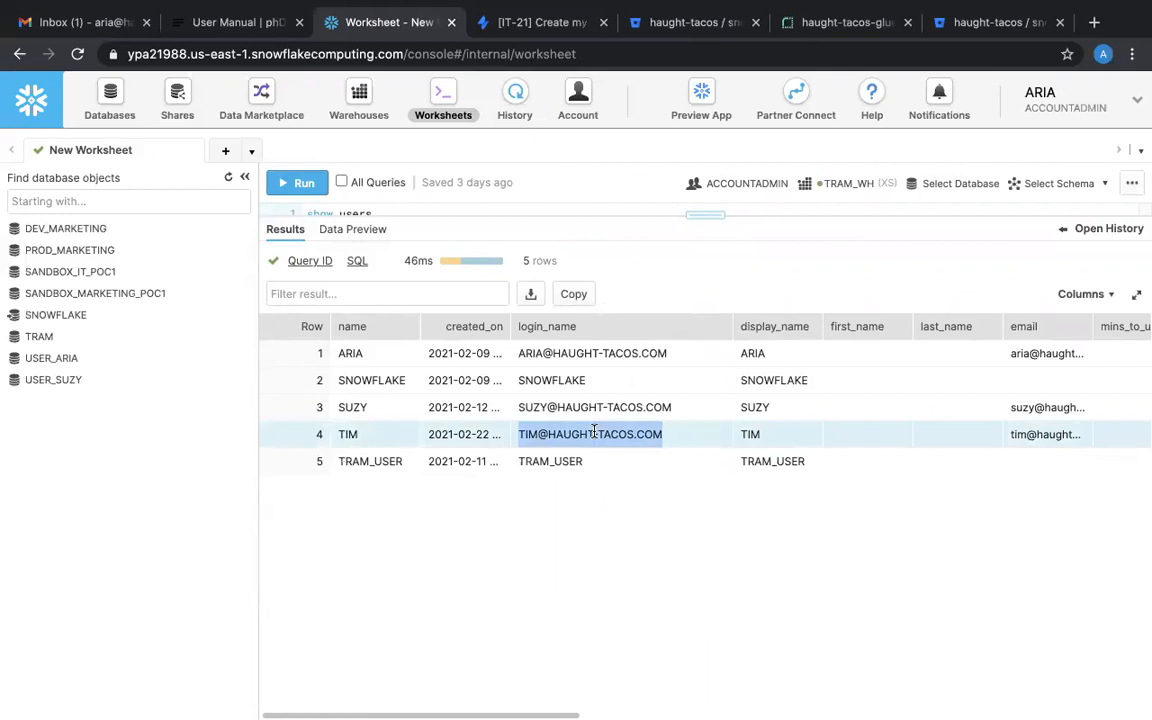
# Close the worksheet tip and open the Data Provisioning and Access category in the requester's help center.
pyautogui.hotkey('ctrl', 'Left')
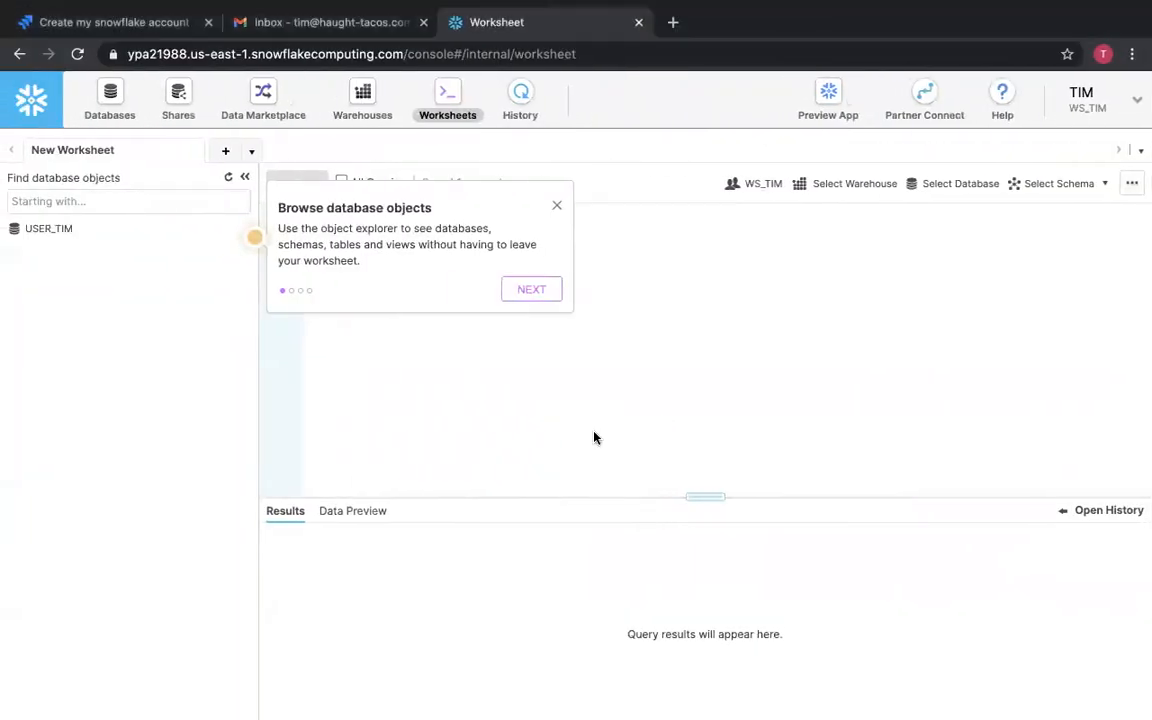
pyautogui.click(557, 210)
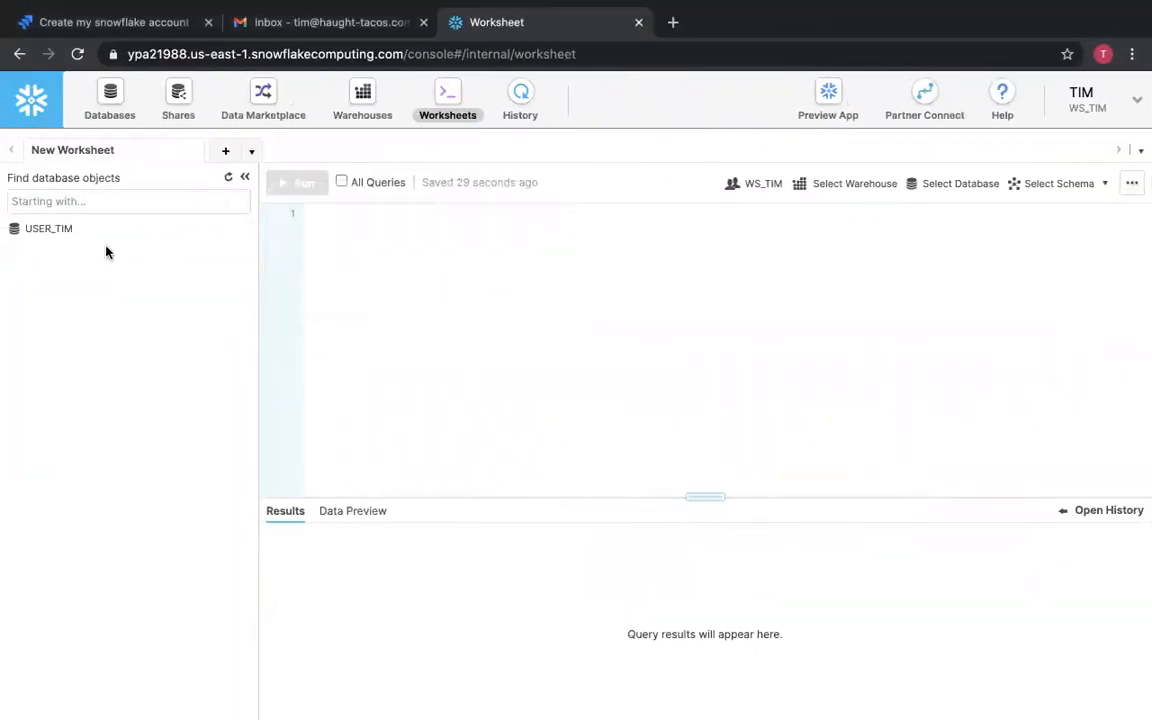
pyautogui.click(145, 22)
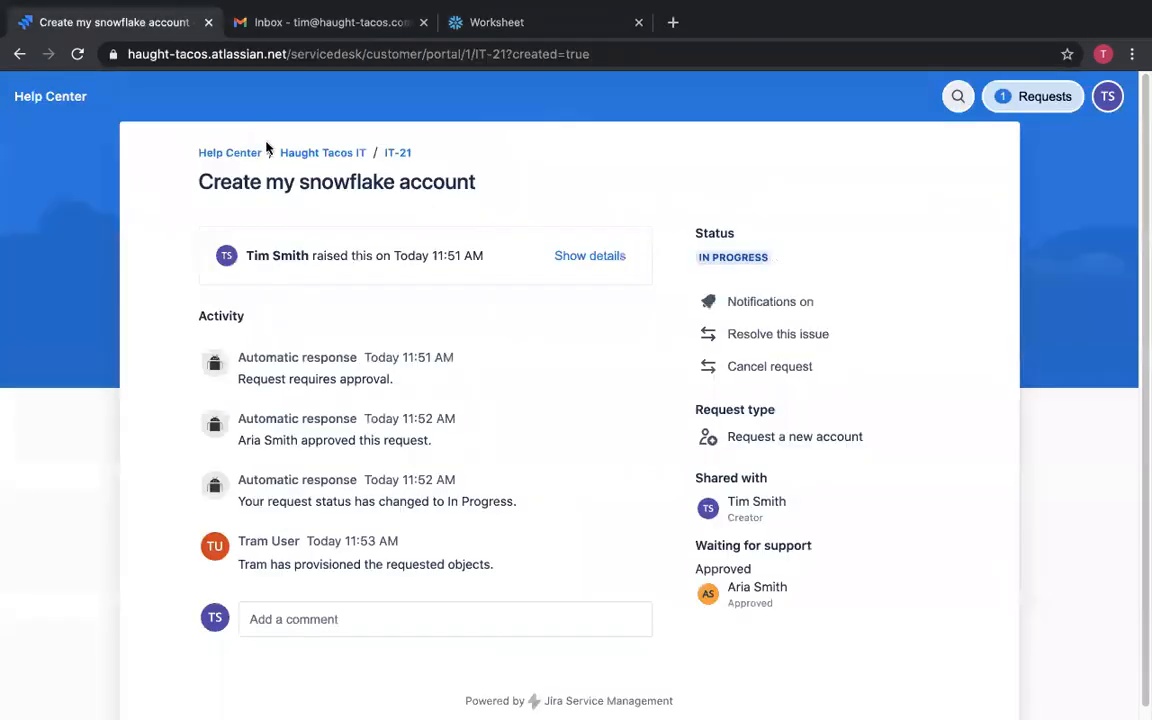
pyautogui.click(334, 153)
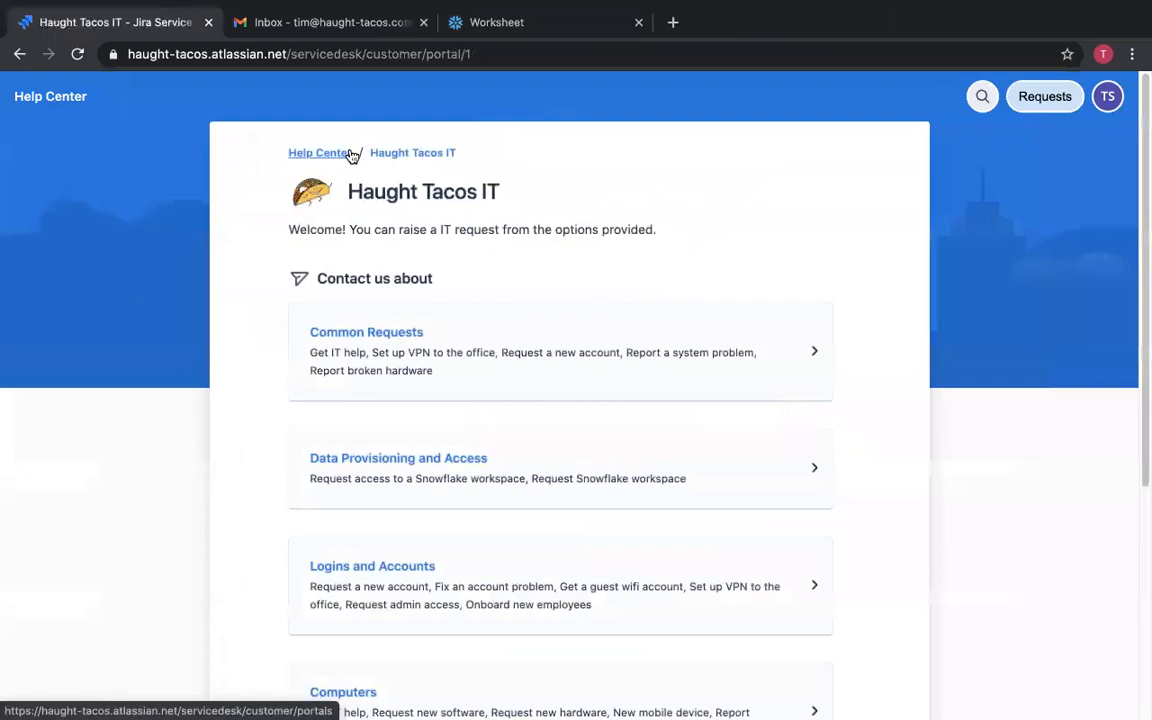
pyautogui.click(430, 450)
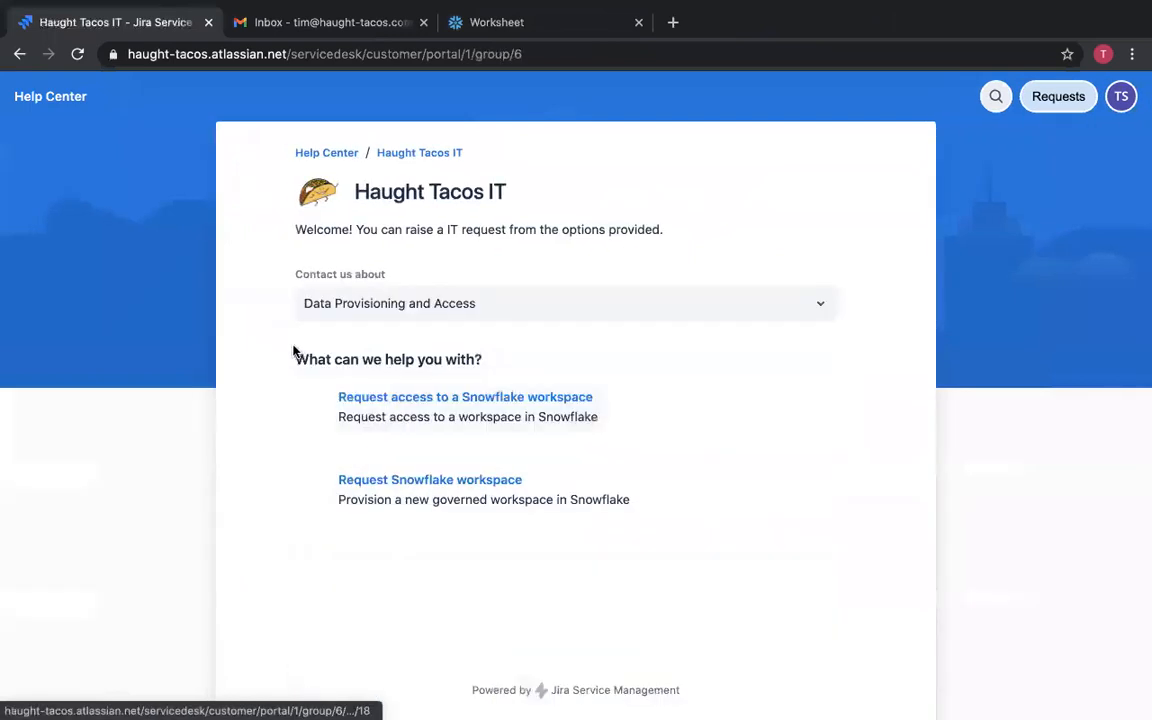
# Submit a Snowflake workspace access request titled Need access to marketing prod for Snowflake Workspace: Marketing, prod environment, RO access.
pyautogui.click(441, 414)
pyautogui.scroll(-2, 235, 255)
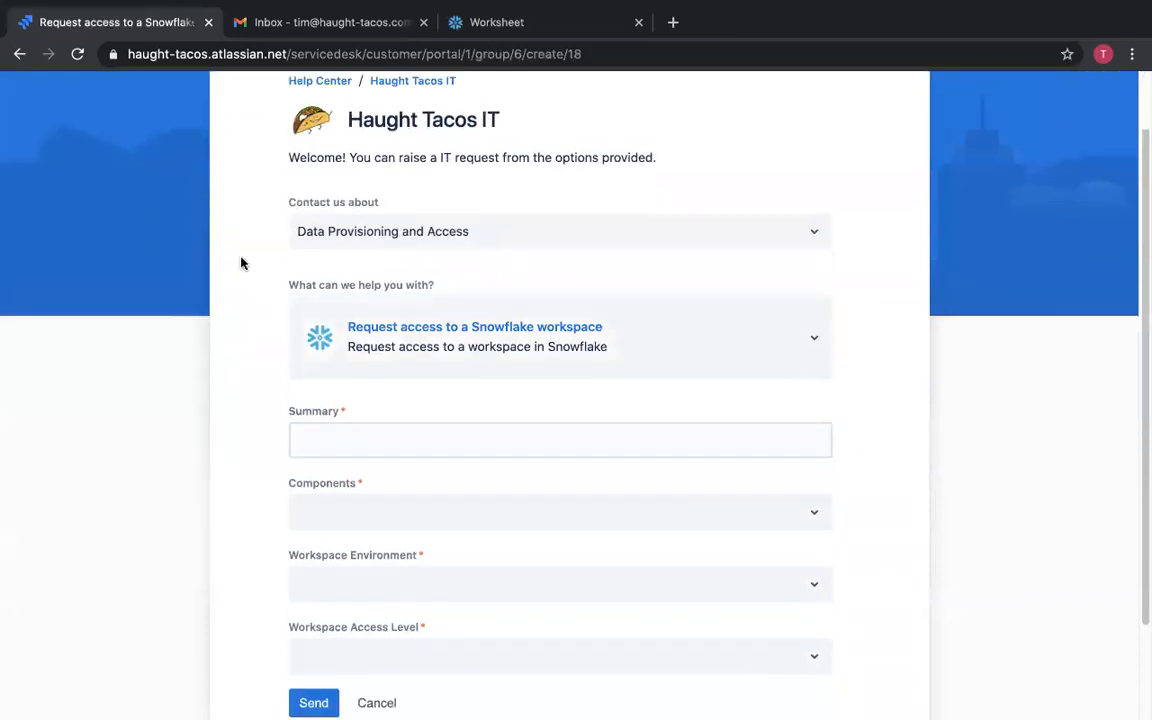
pyautogui.scroll(-3, 242, 258)
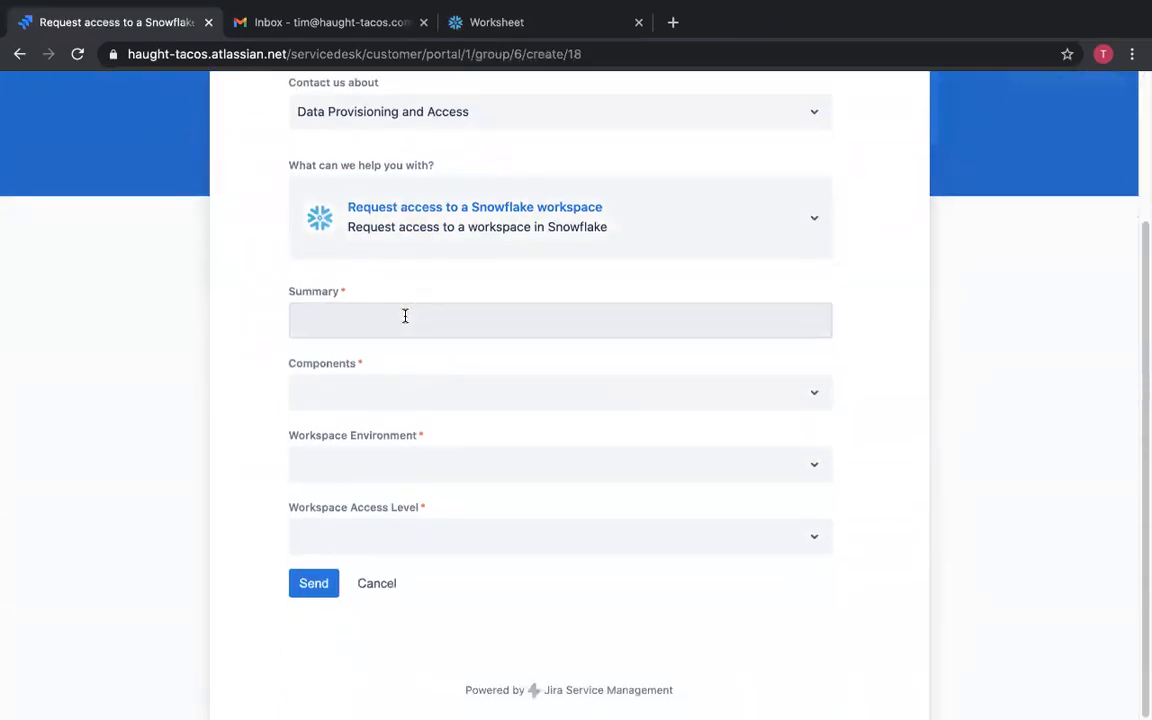
pyautogui.click(405, 316)
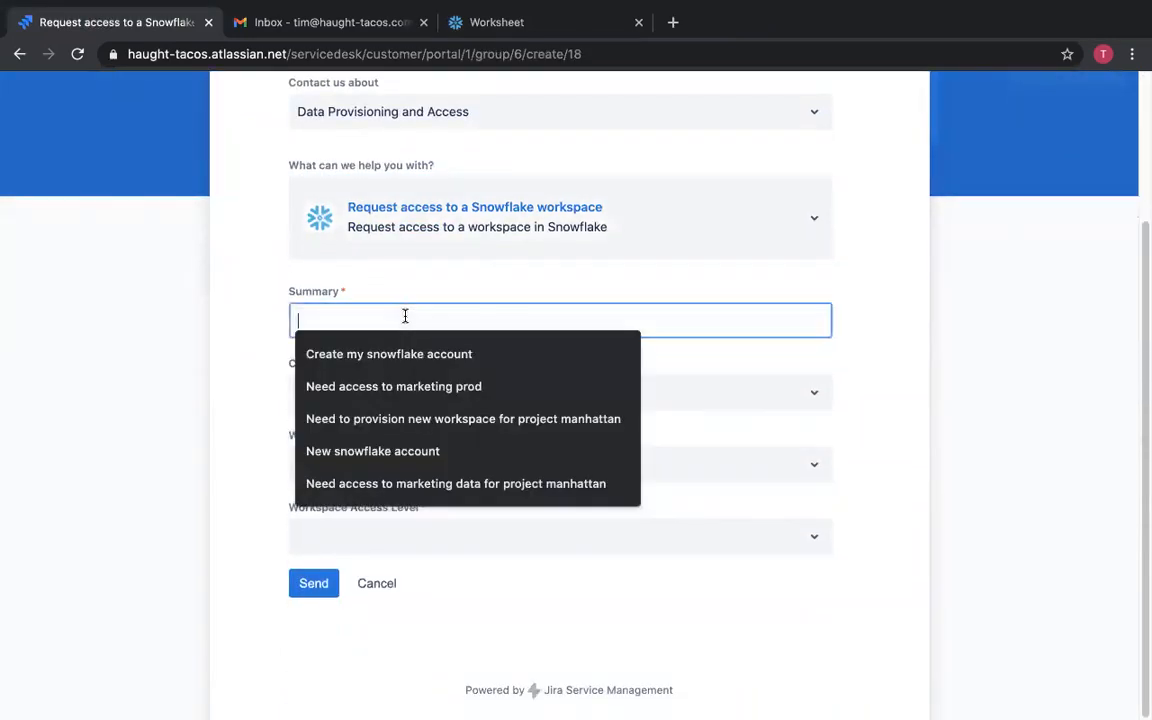
pyautogui.click(407, 385)
pyautogui.click(406, 401)
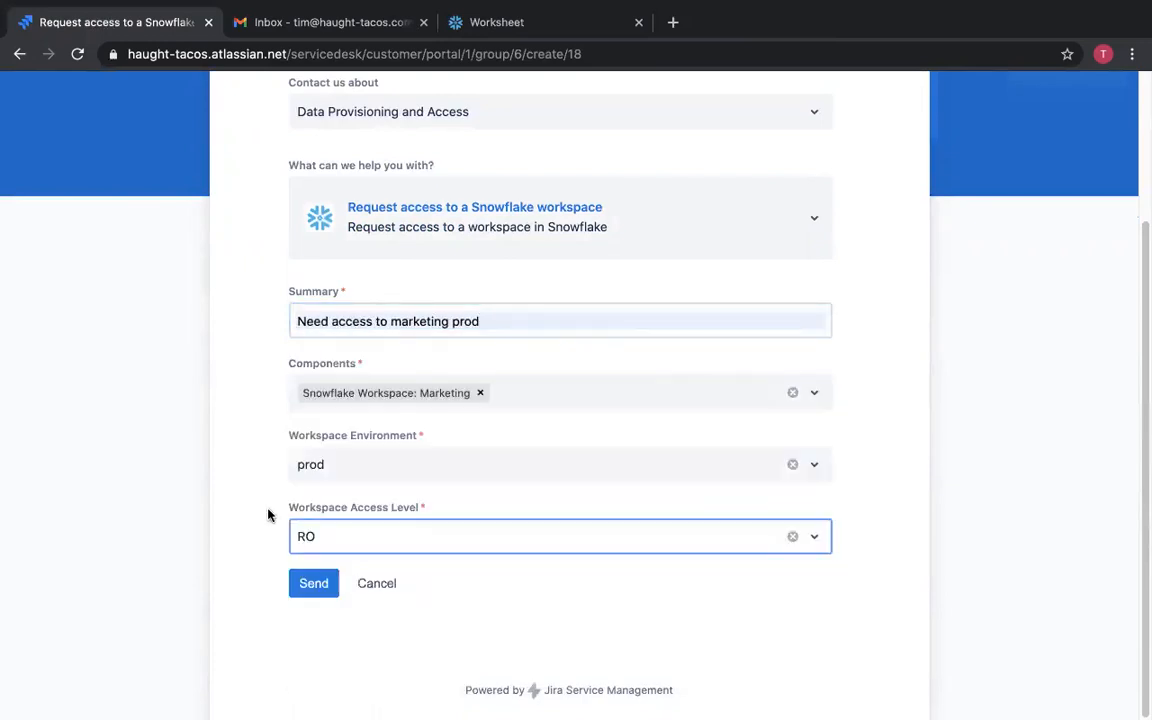
pyautogui.click(267, 513)
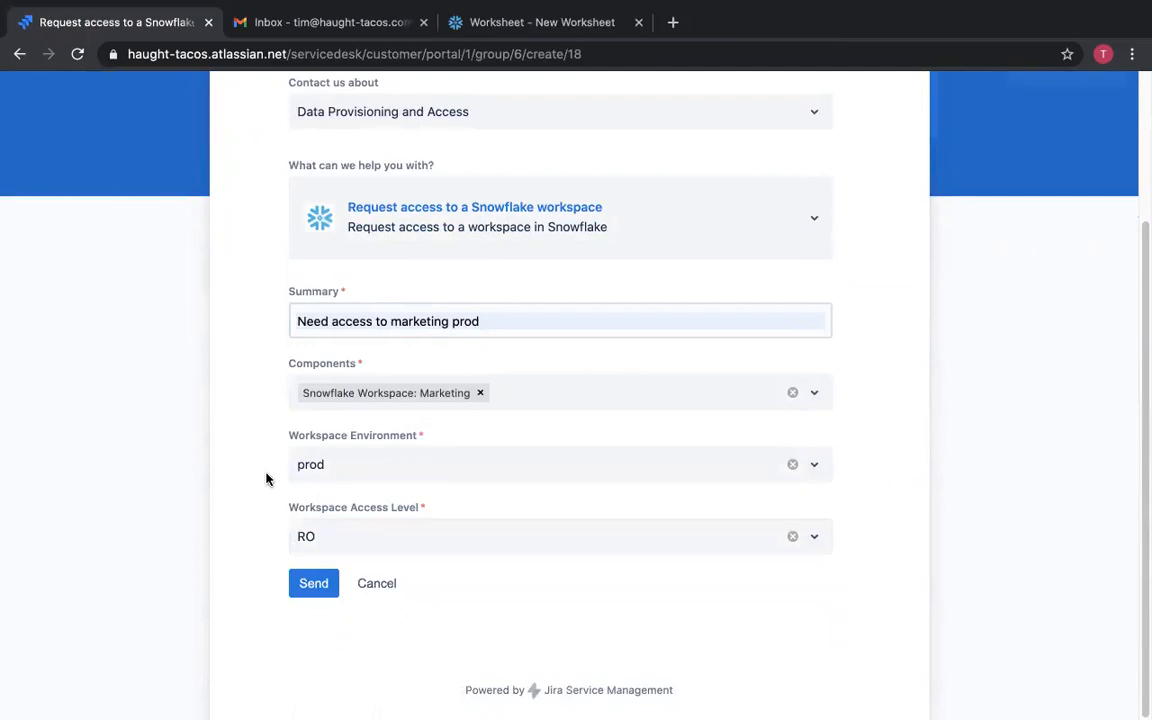
pyautogui.click(297, 583)
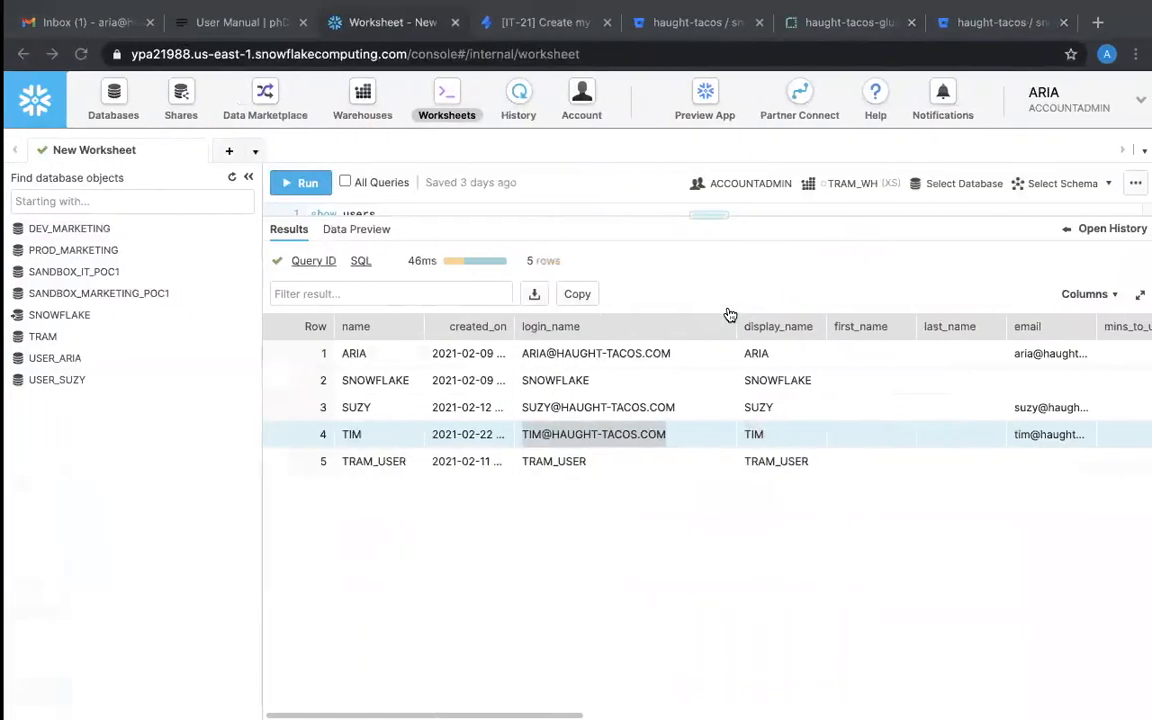
# As the approver, open ticket IT-22 Need access to marketing prod and approve it.
pyautogui.hotkey('ctrl', 'Right')
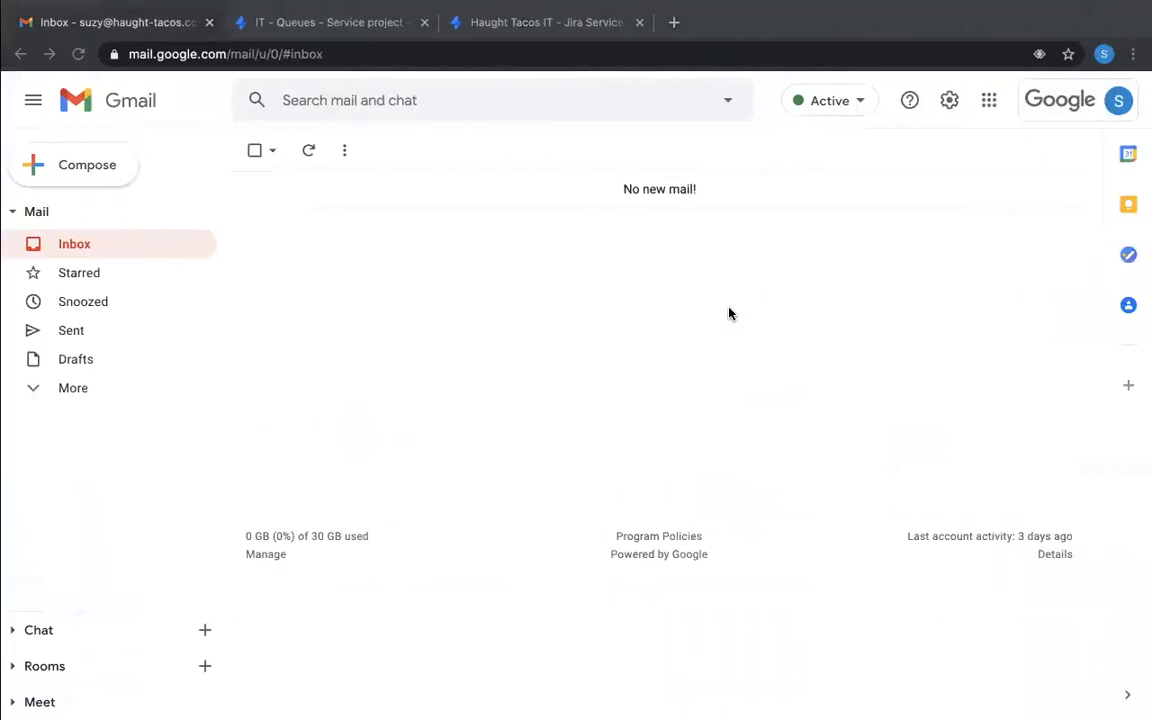
pyautogui.click(385, 25)
pyautogui.click(403, 257)
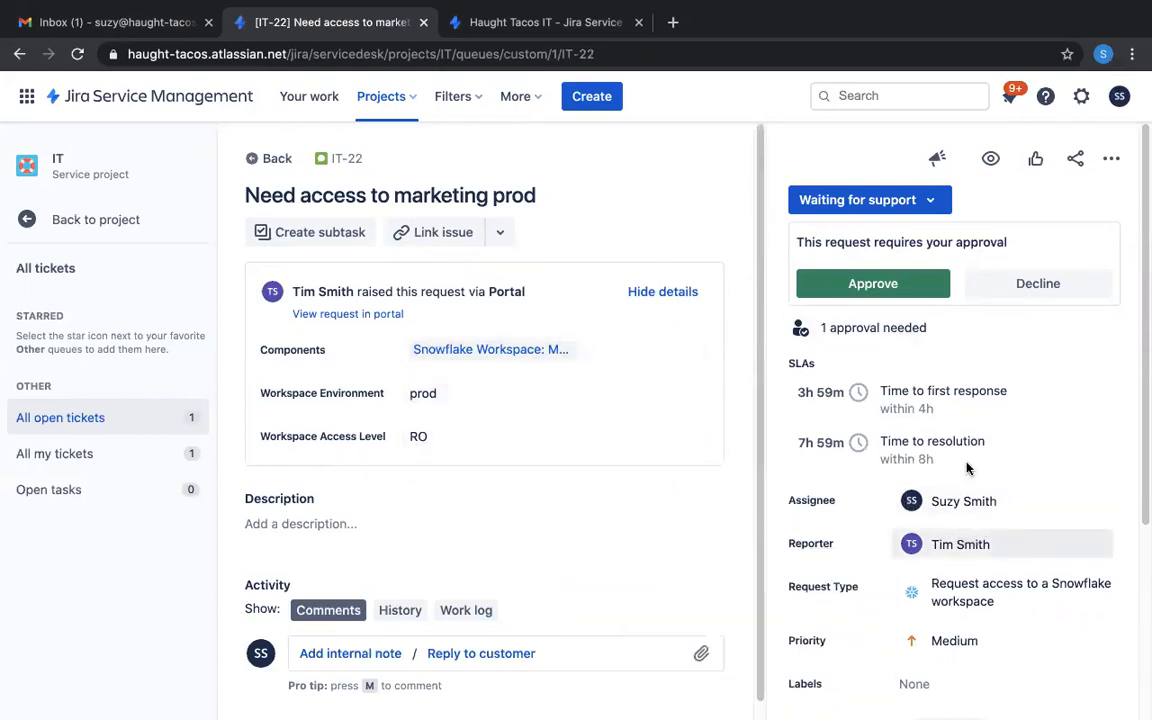
pyautogui.click(874, 284)
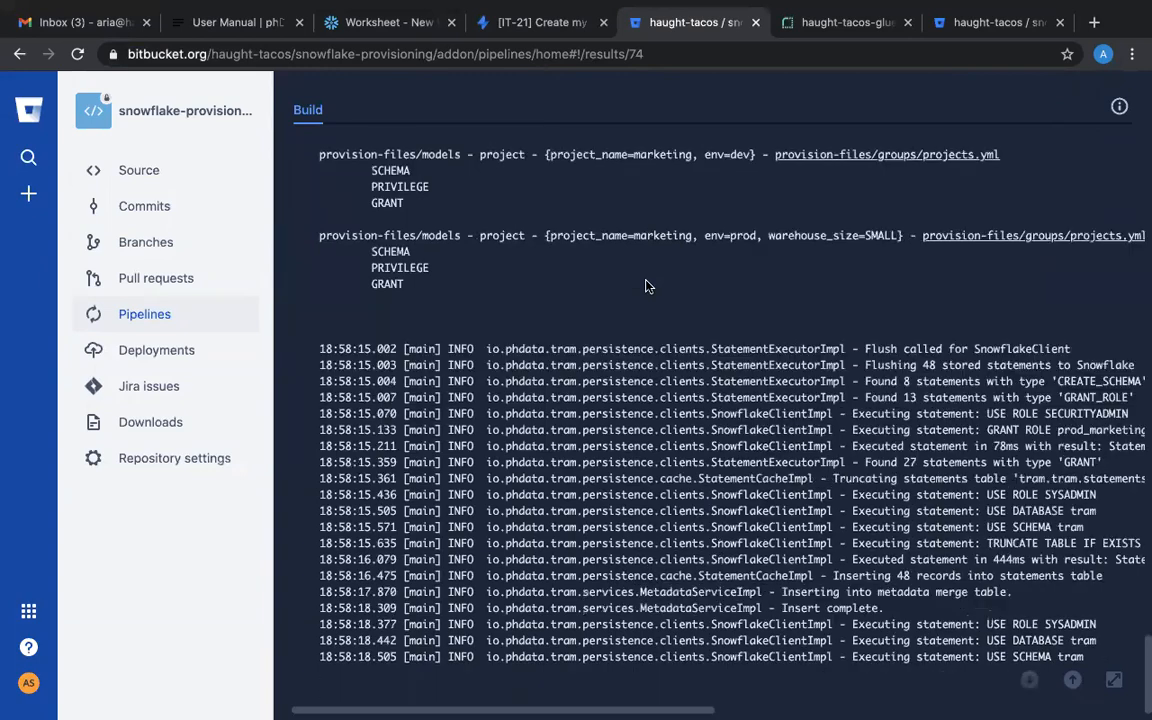
# Find and highlight the prod_marketing_RO role grant line in the pipeline #74 build log.
pyautogui.scroll(5, 645, 287)
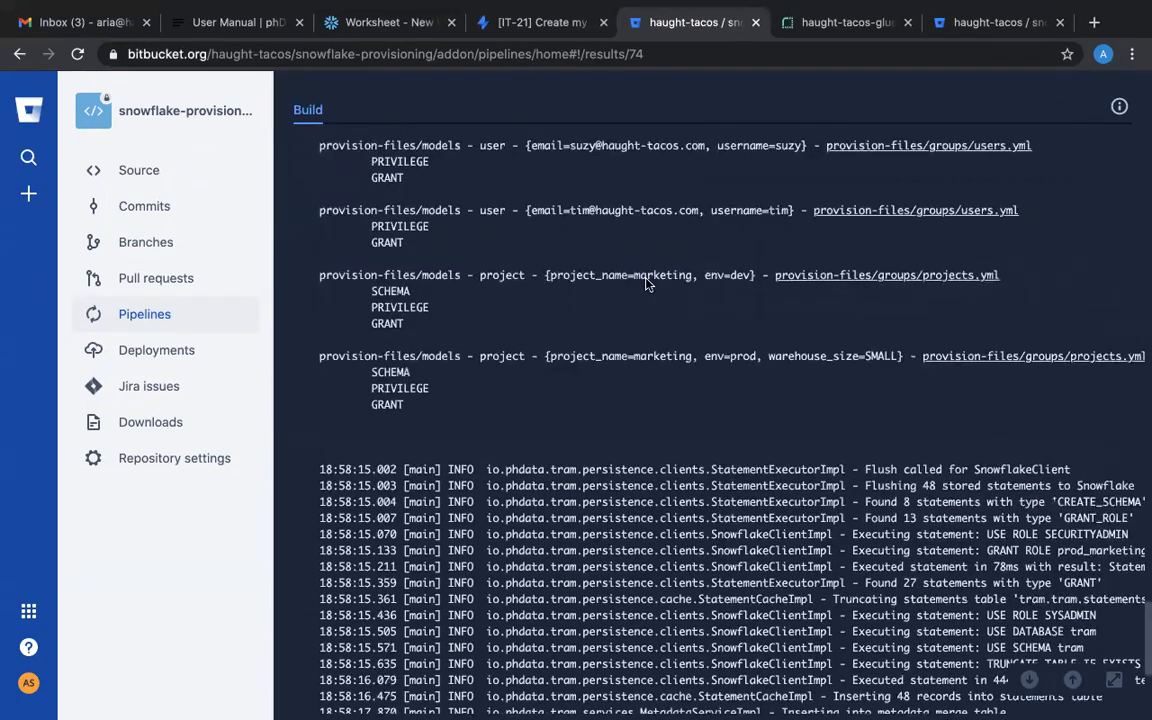
pyautogui.scroll(3, 743, 227)
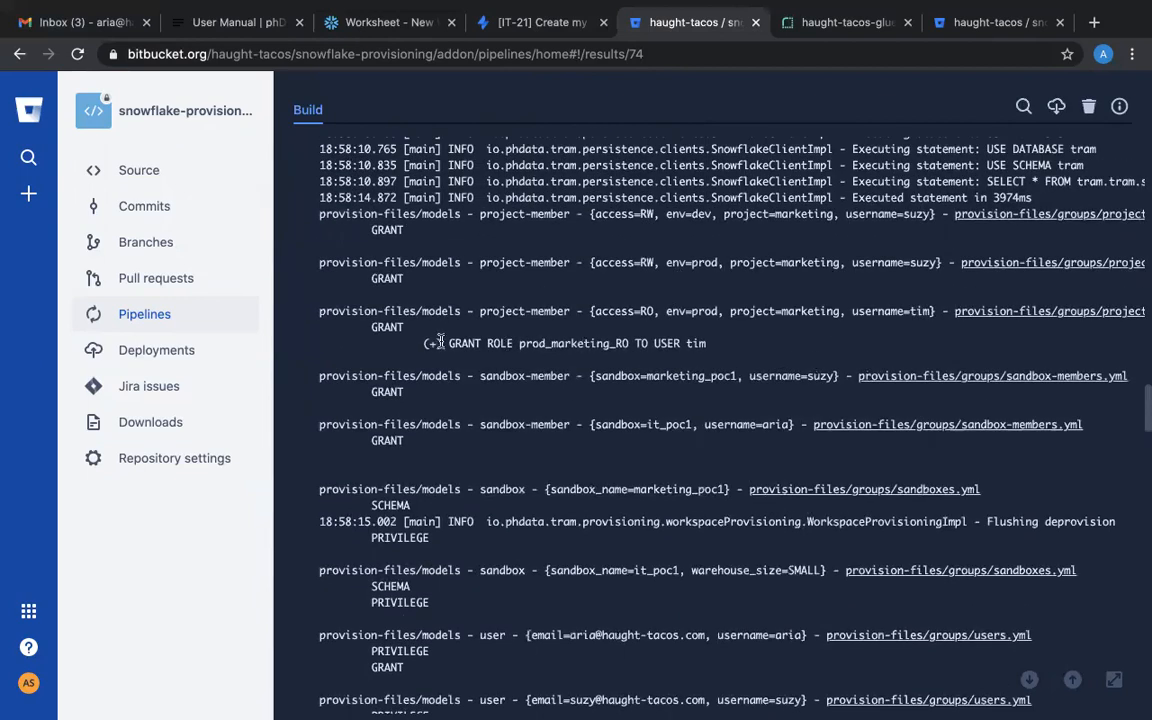
pyautogui.moveTo(448, 344); pyautogui.dragTo(706, 345)
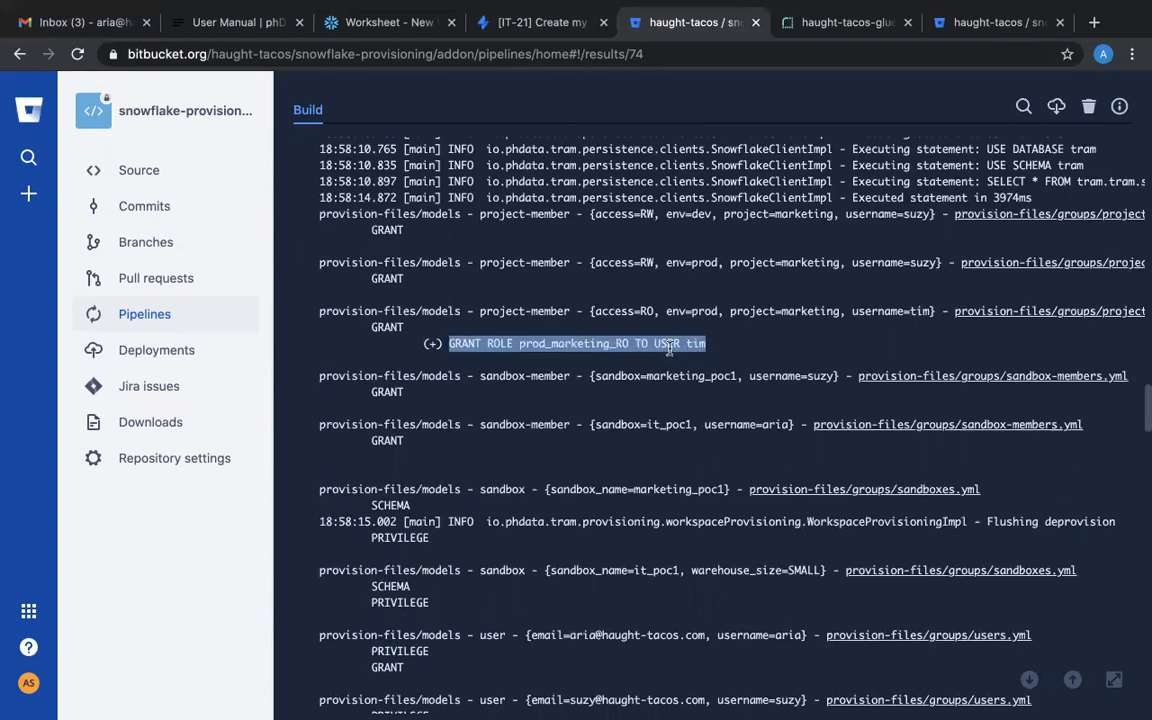
# Refresh the requester's portal view of the IT-22 request to check its status.
pyautogui.hotkey('ctrl', 'Right')
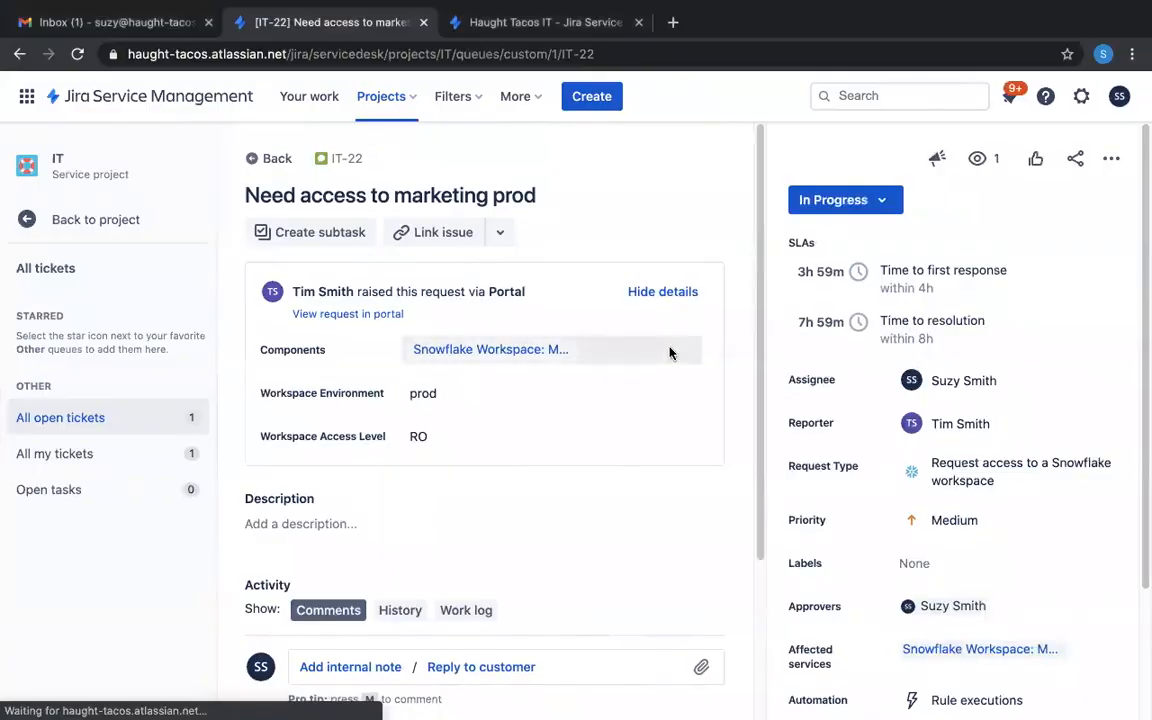
pyautogui.hotkey('ctrl', 'Right')
pyautogui.hotkey('ctrl', 'Left')
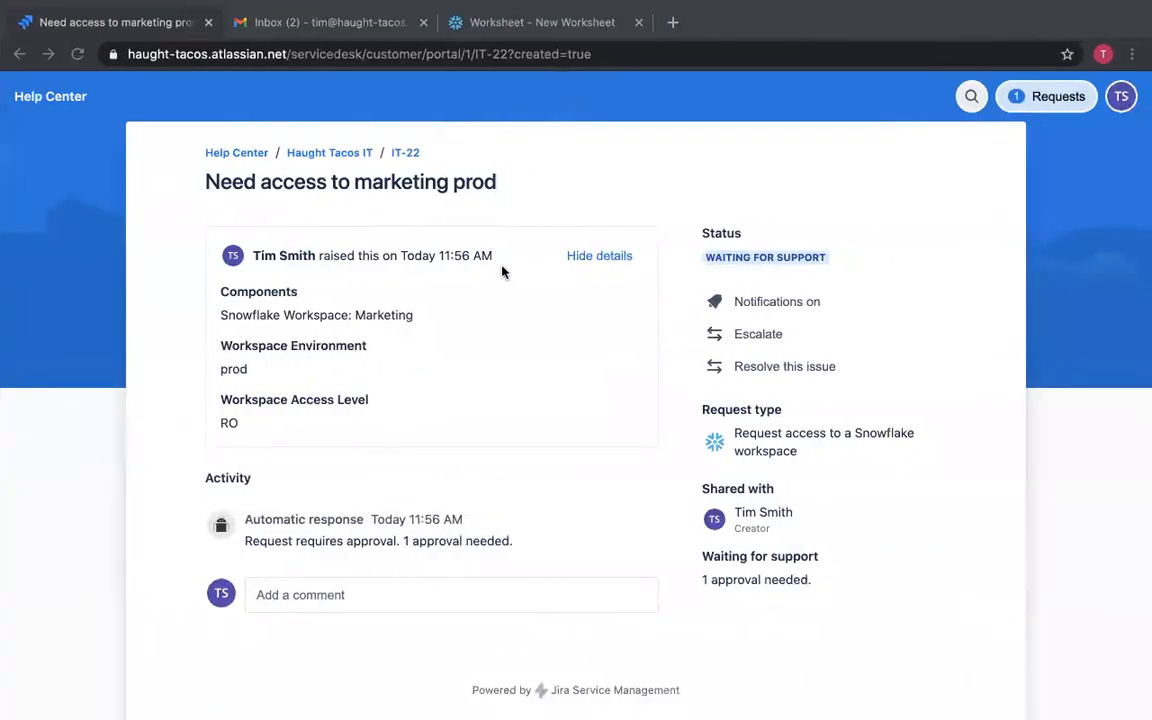
pyautogui.press('super+r')
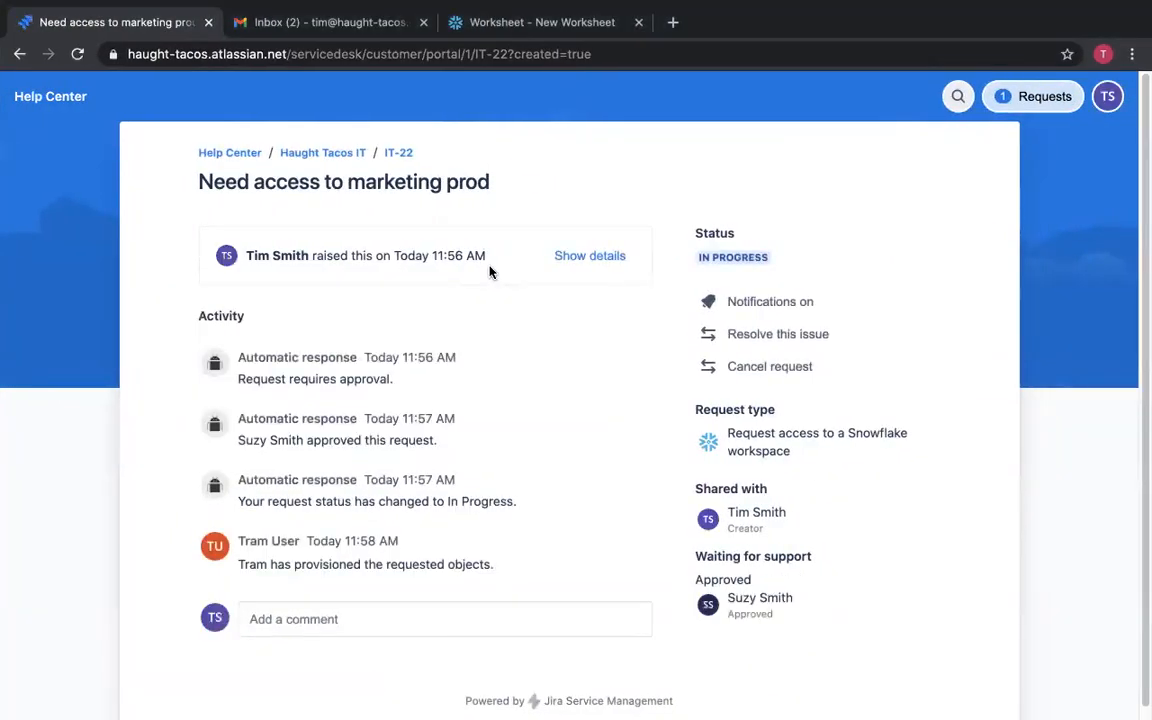
# Reload the Snowflake worksheet and switch its role to PROD_MARKETING_RO.
pyautogui.click(478, 22)
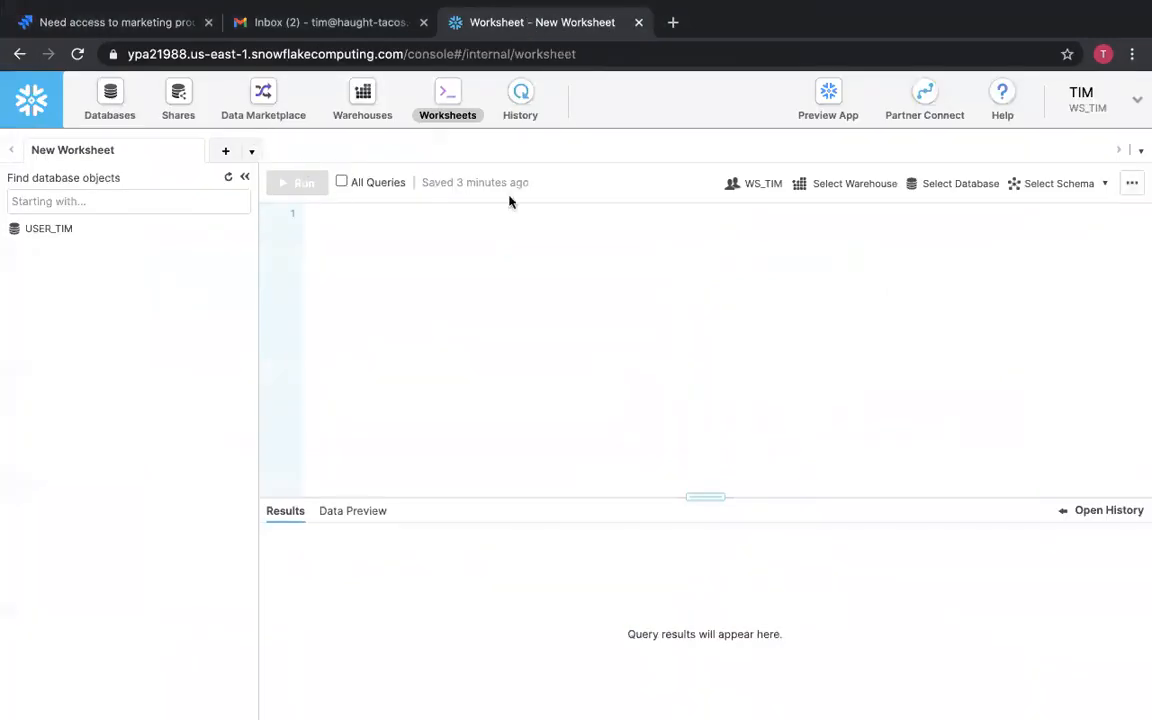
pyautogui.click(320, 54)
pyautogui.press('Return')
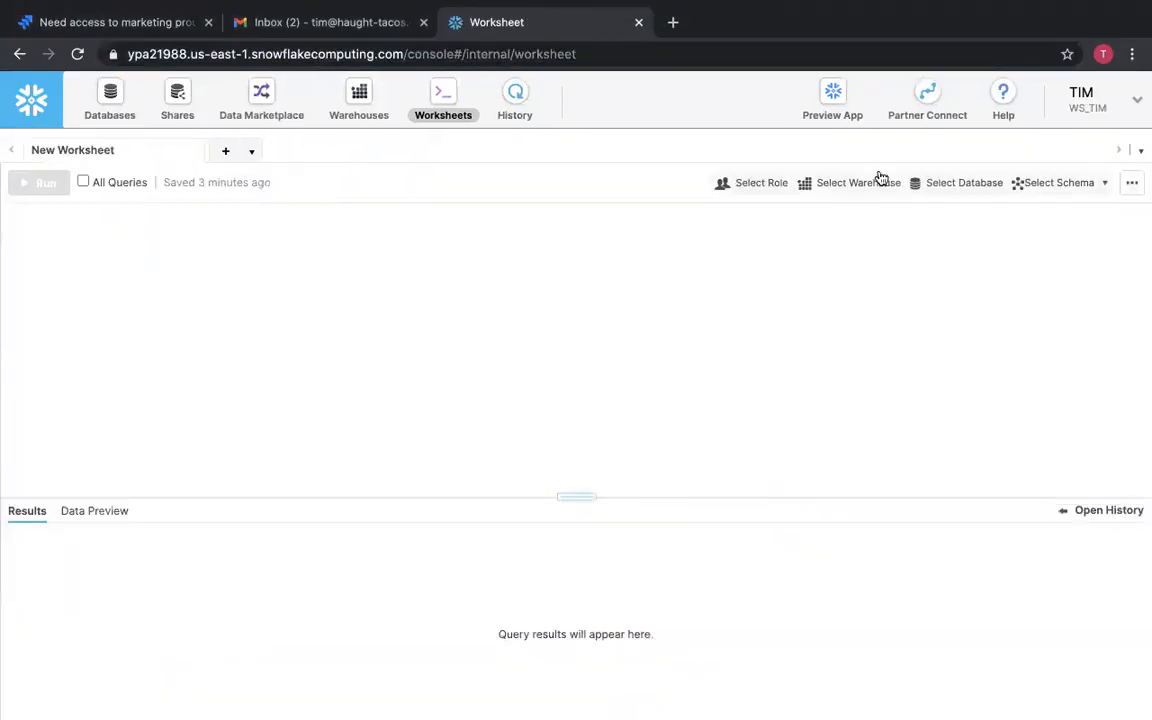
pyautogui.click(773, 194)
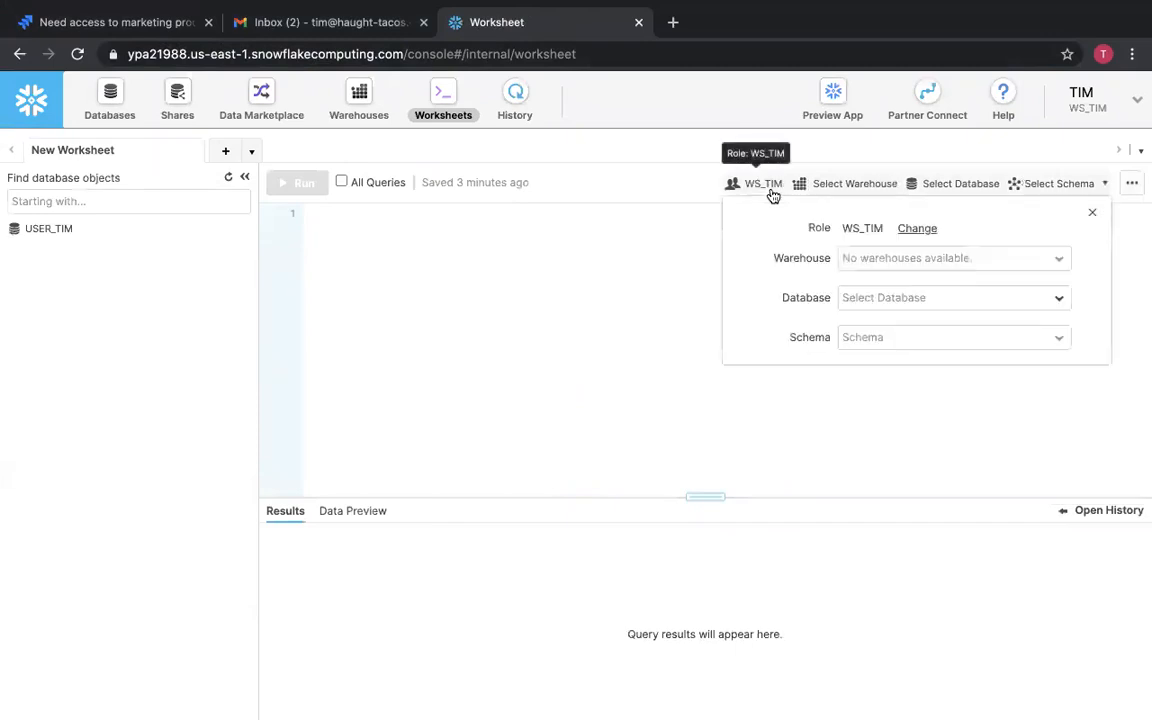
pyautogui.click(920, 230)
pyautogui.click(920, 240)
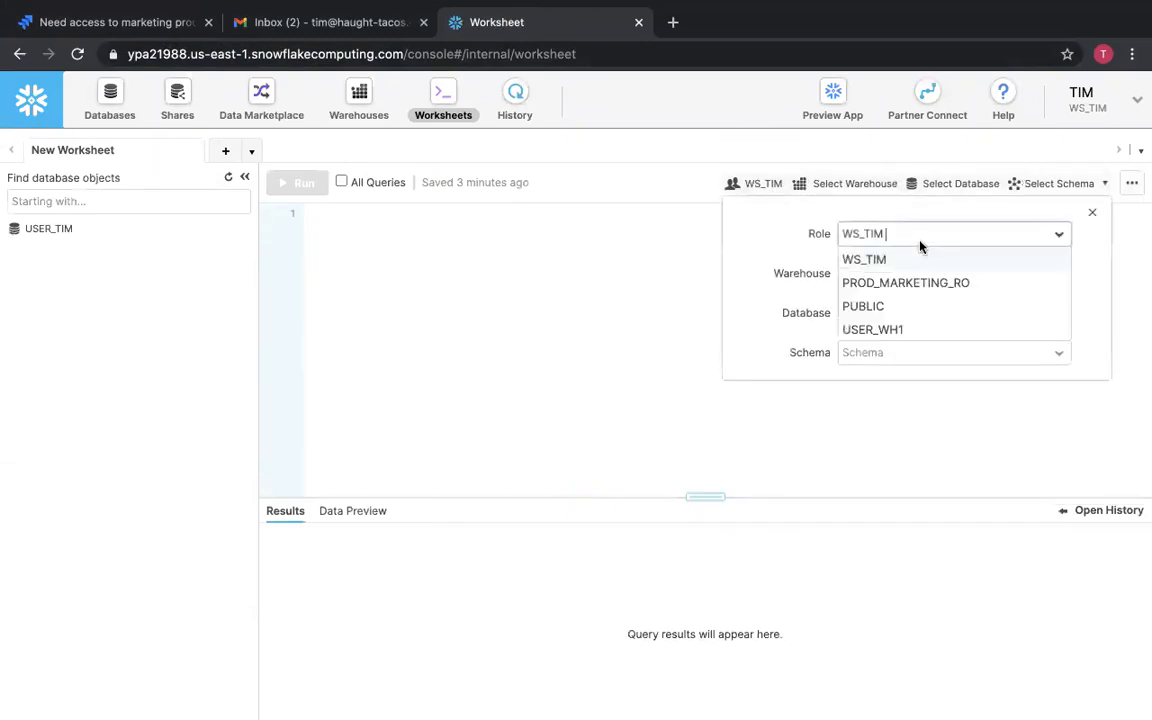
pyautogui.click(918, 280)
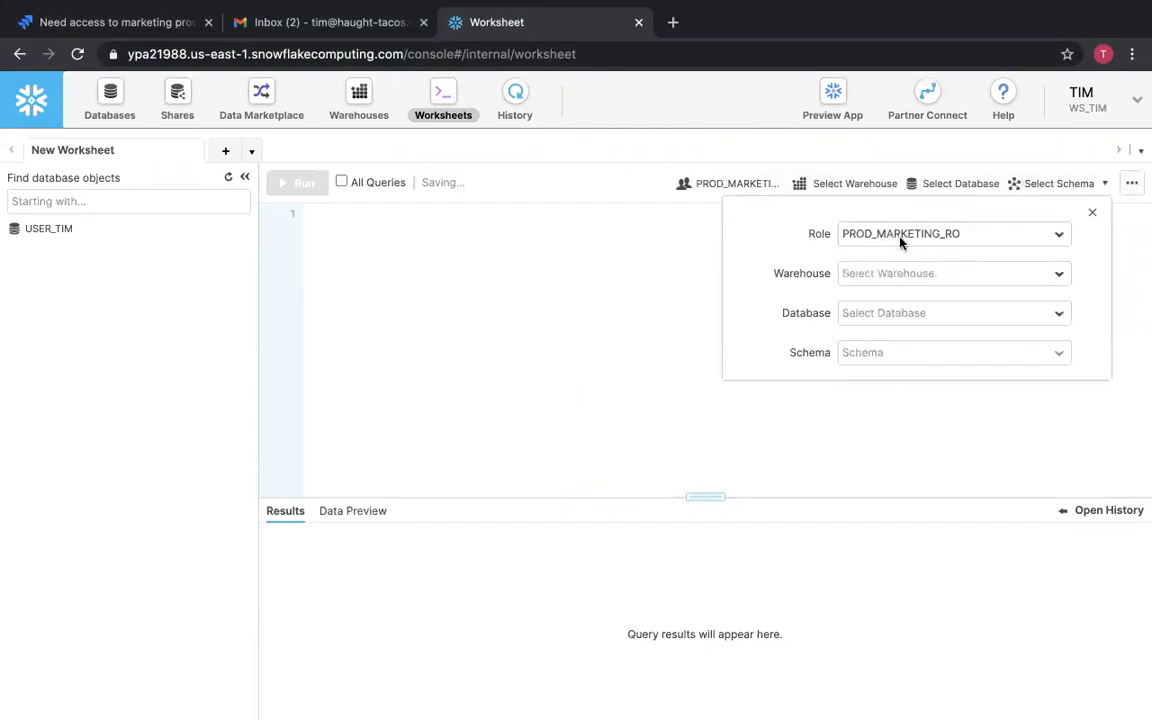
pyautogui.click(634, 248)
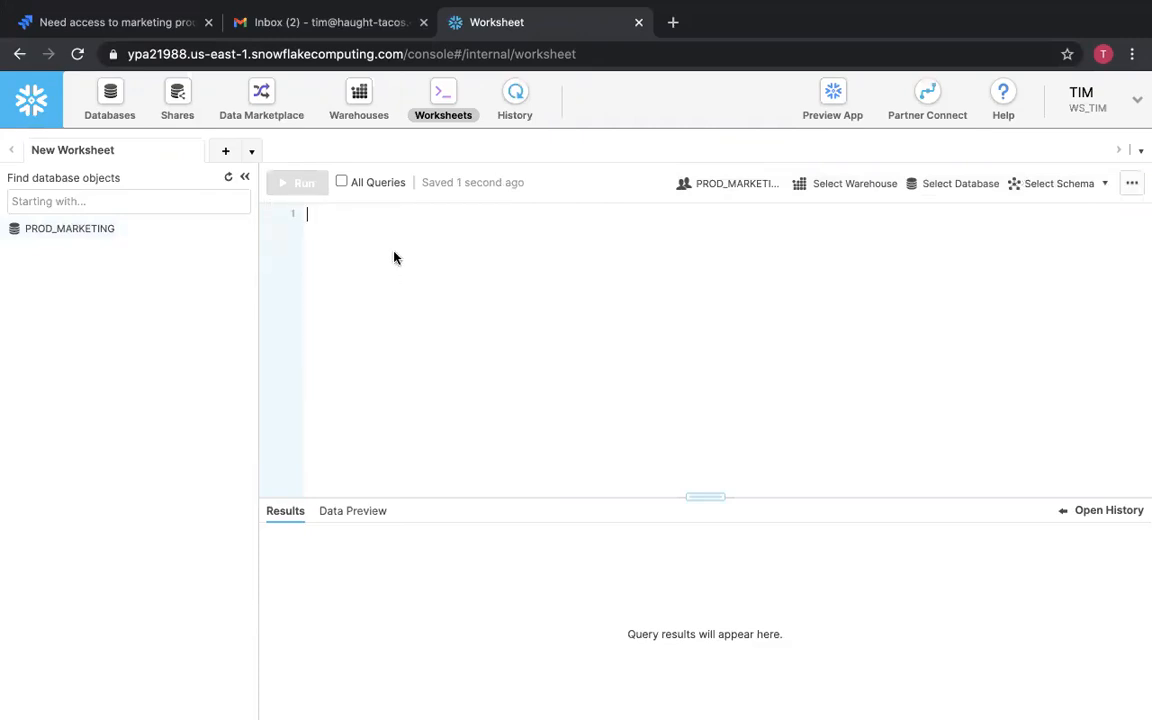
pyautogui.hotkey('ctrl', 'Left')
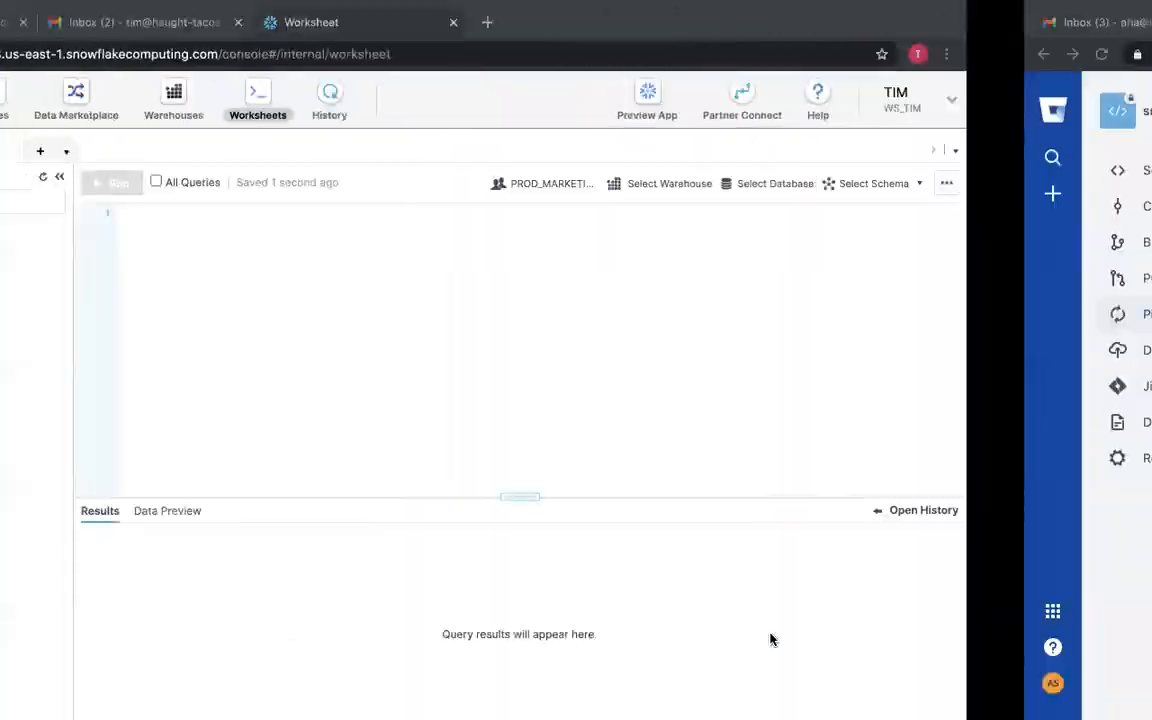
pyautogui.hotkey('ctrl', 'Right')
pyautogui.hotkey('ctrl', 'Left')
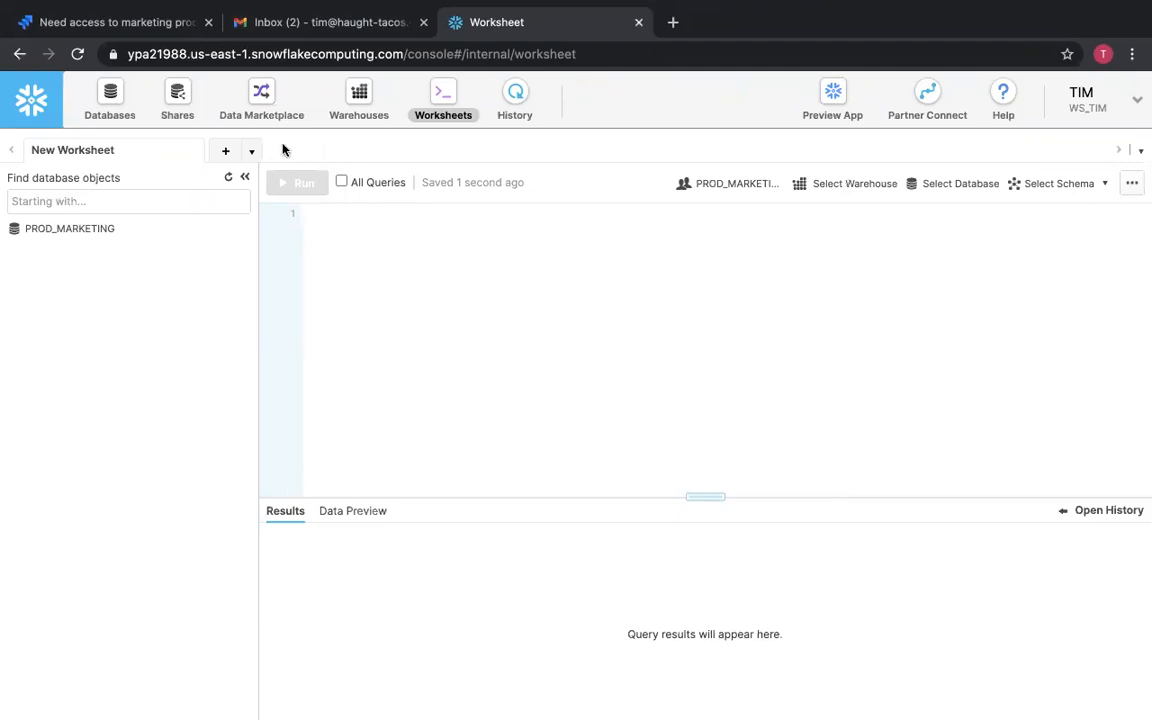
# Submit a Request Snowflake workspace ticket titled Need to provision new workspace for project manhattan, component Snowflake, workspace manhattan, environment dev.
pyautogui.click(132, 22)
pyautogui.click(323, 155)
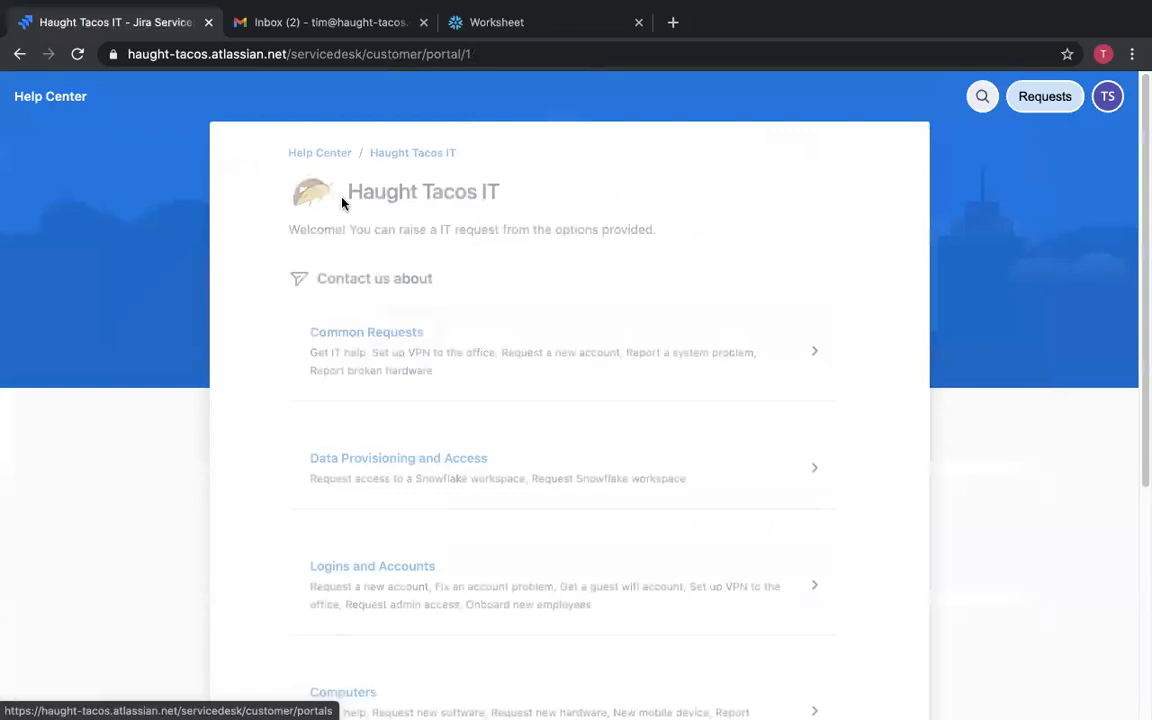
pyautogui.click(391, 468)
pyautogui.click(417, 495)
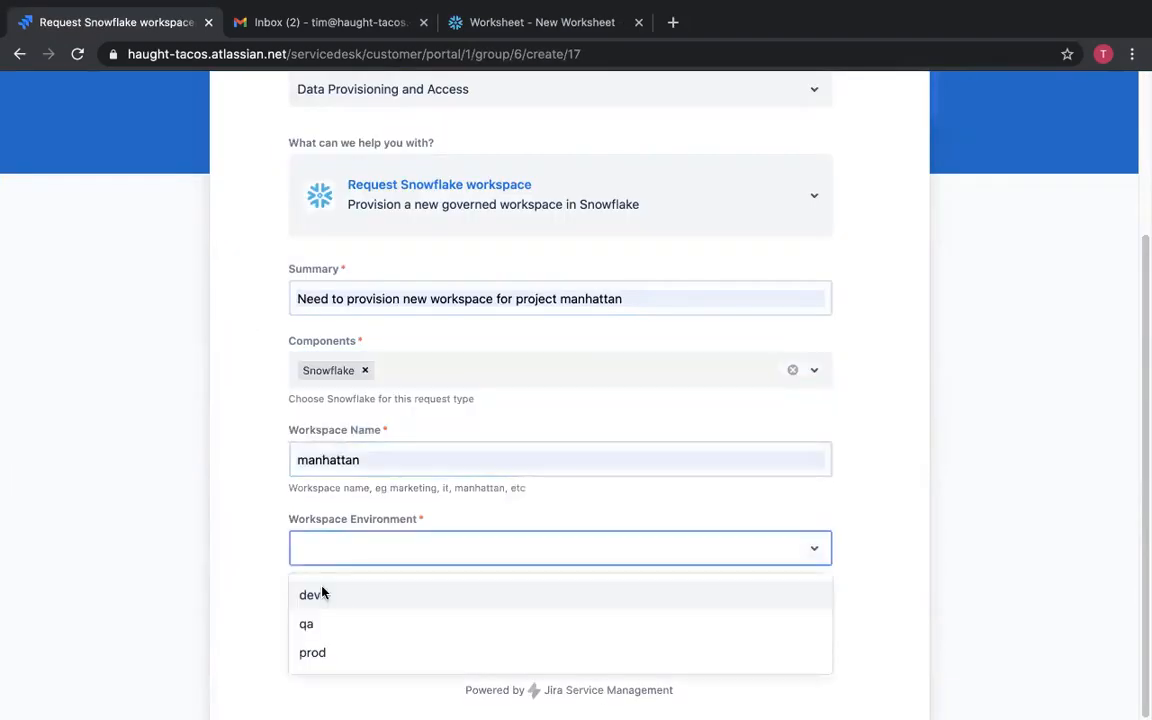
pyautogui.click(321, 591)
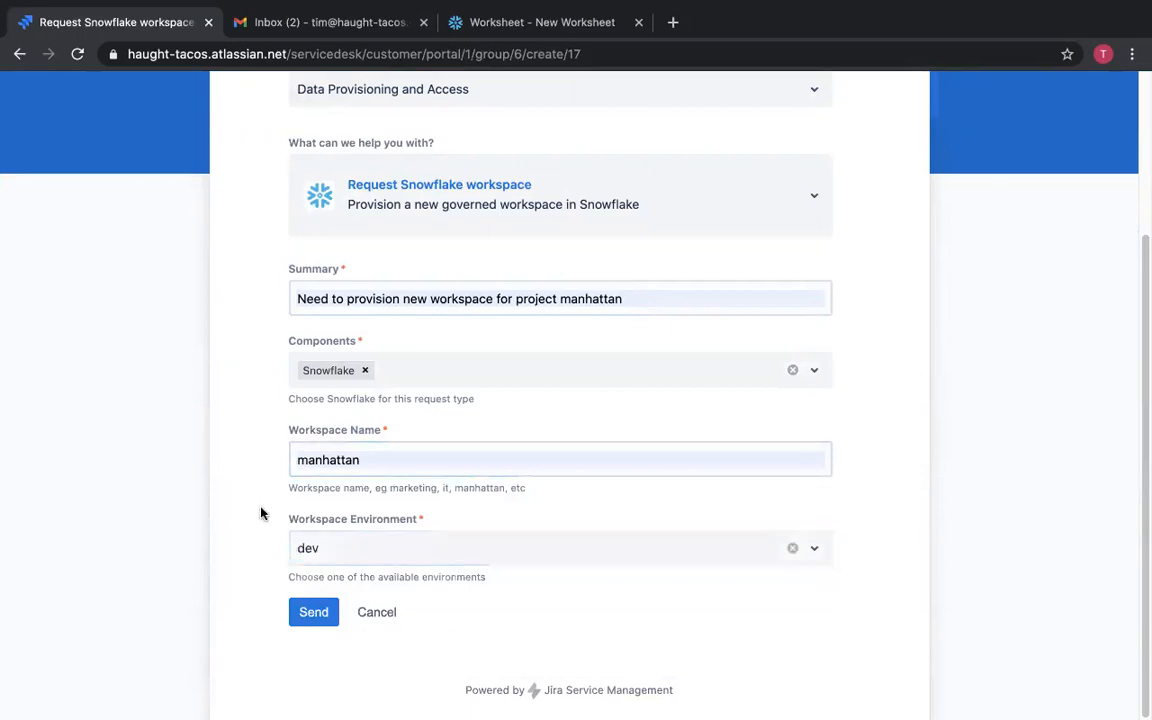
pyautogui.click(302, 609)
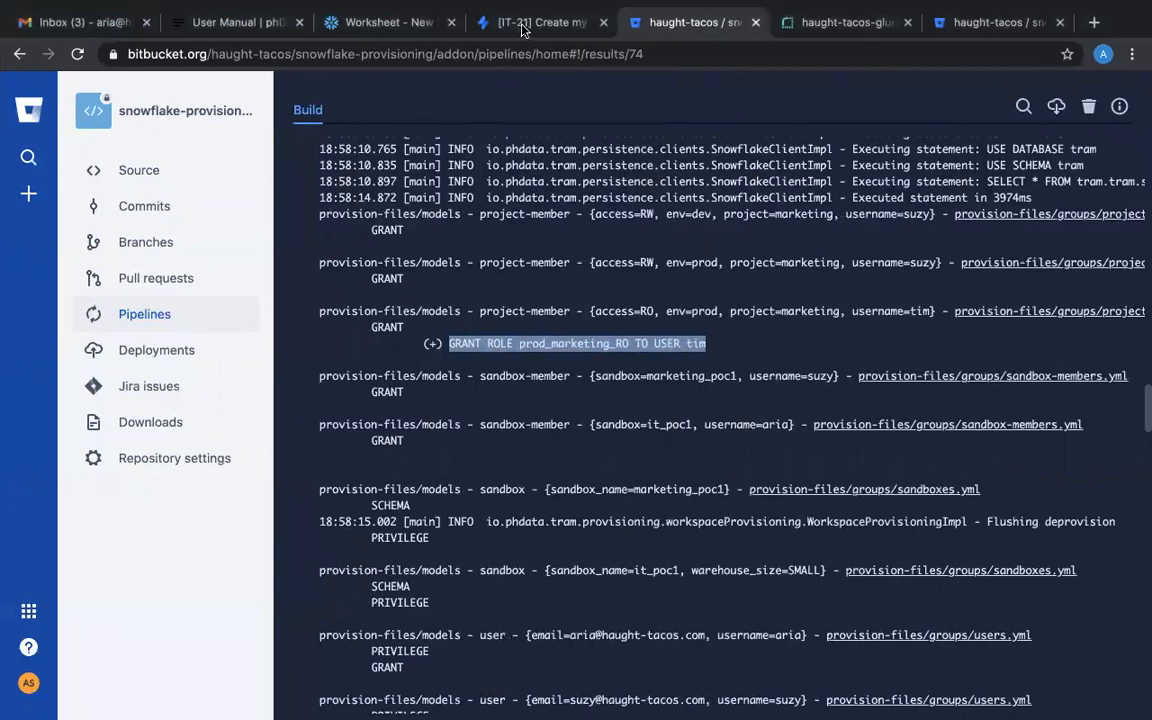
# As the approver, return to the open tickets queue, open ticket IT-23 for project manhattan and approve it.
pyautogui.click(522, 28)
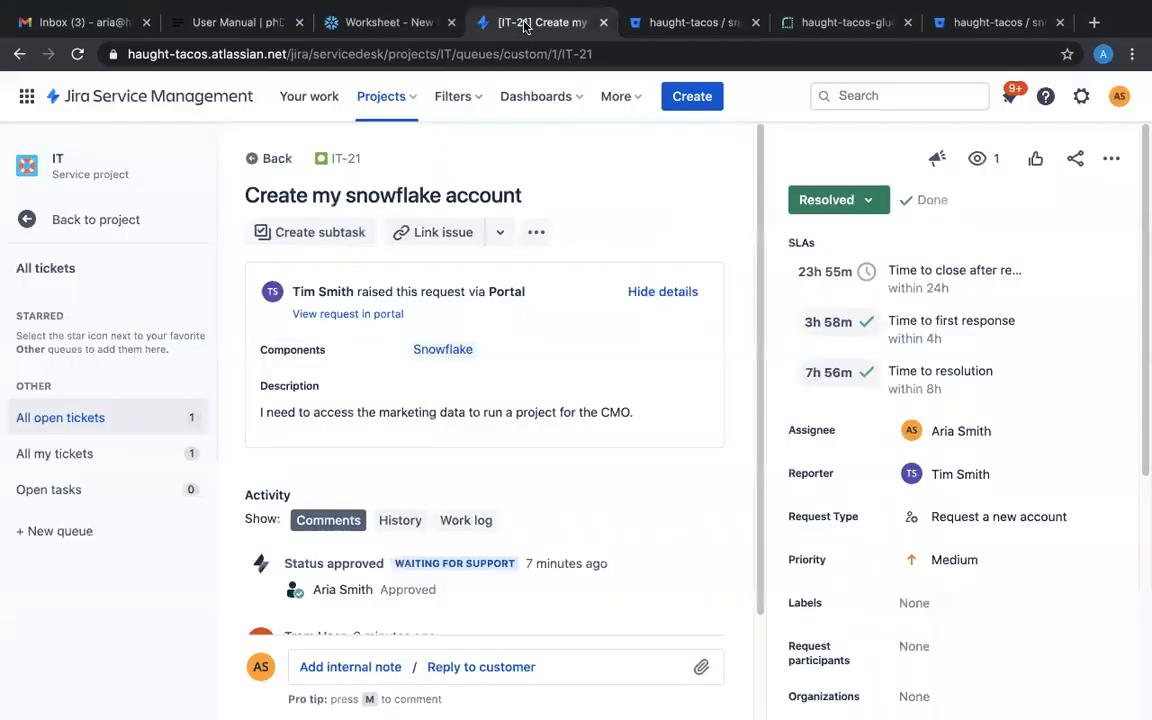
pyautogui.click(290, 159)
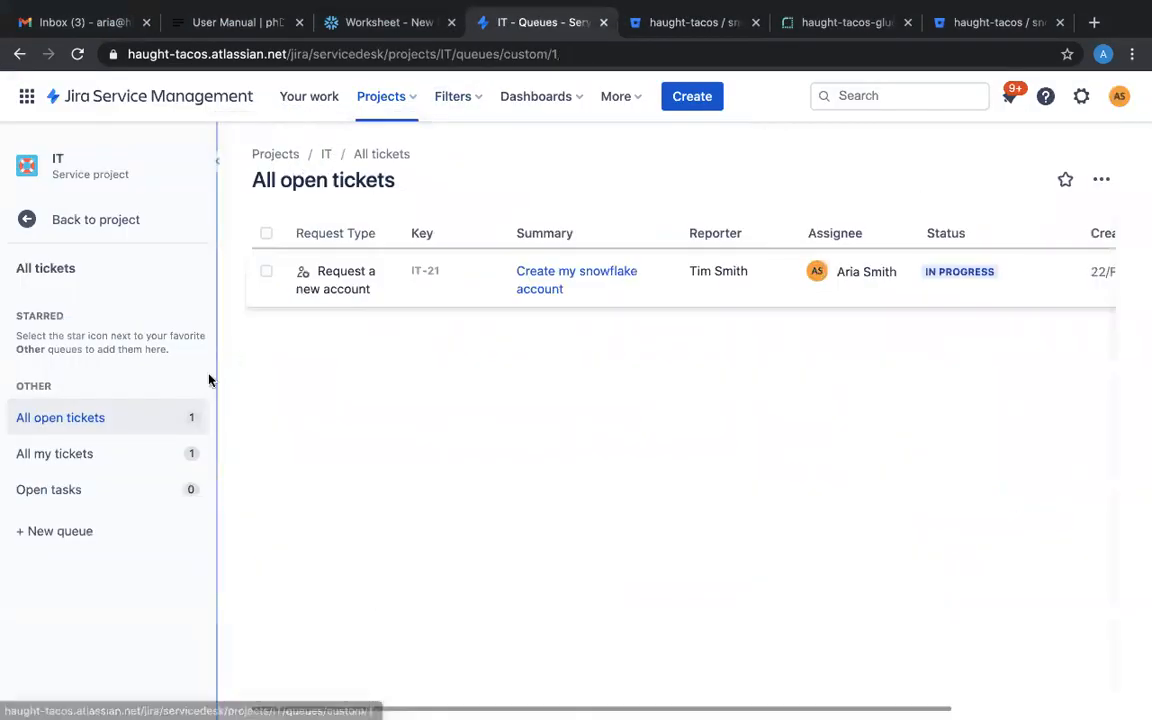
pyautogui.click(557, 272)
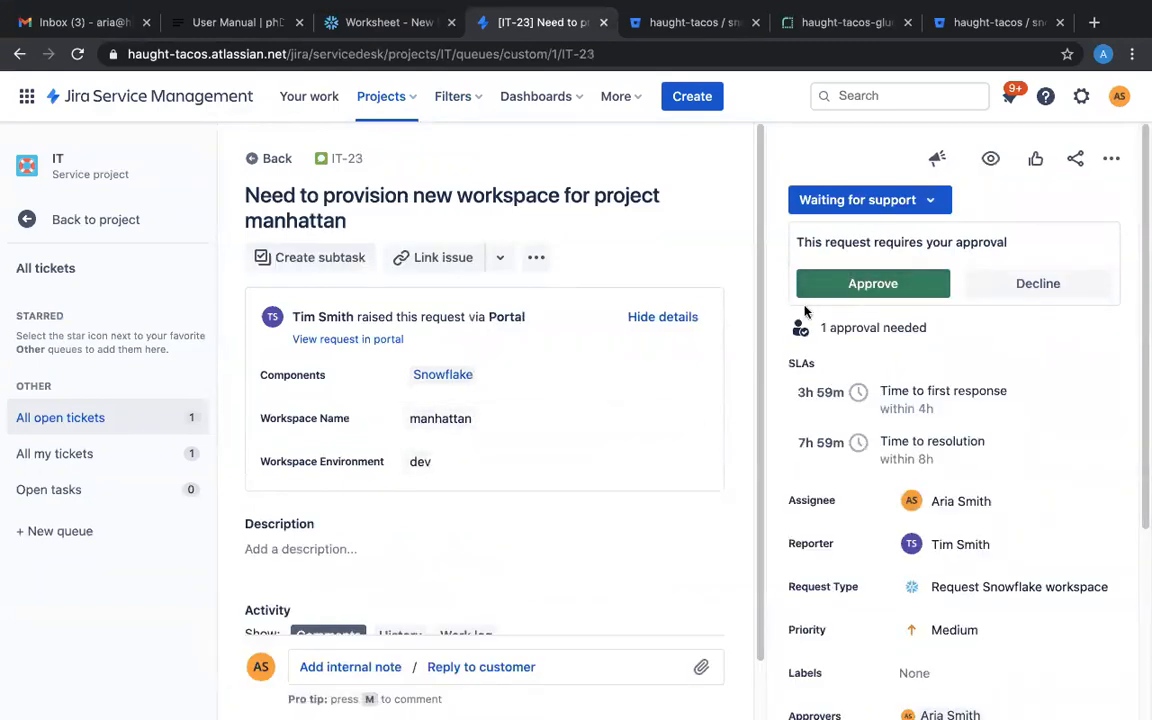
pyautogui.click(858, 297)
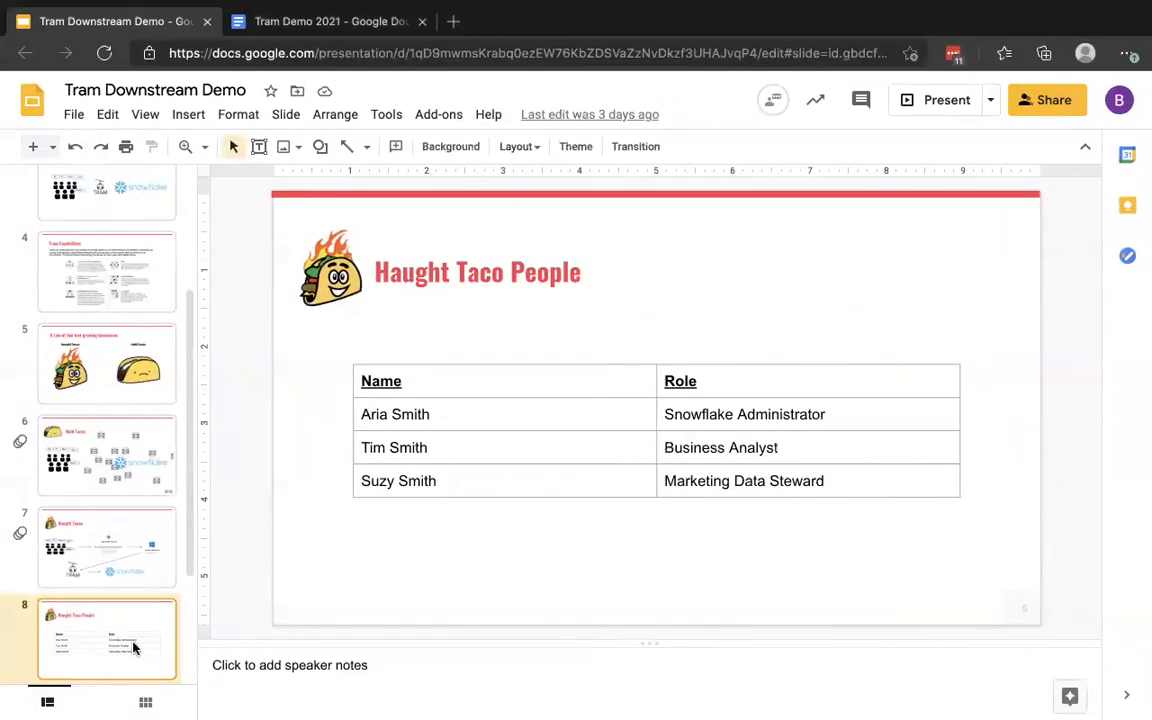
# Move to the next slide of the Tram Downstream Demo deck and start presenting it.
pyautogui.press('Down')
pyautogui.click(945, 100)
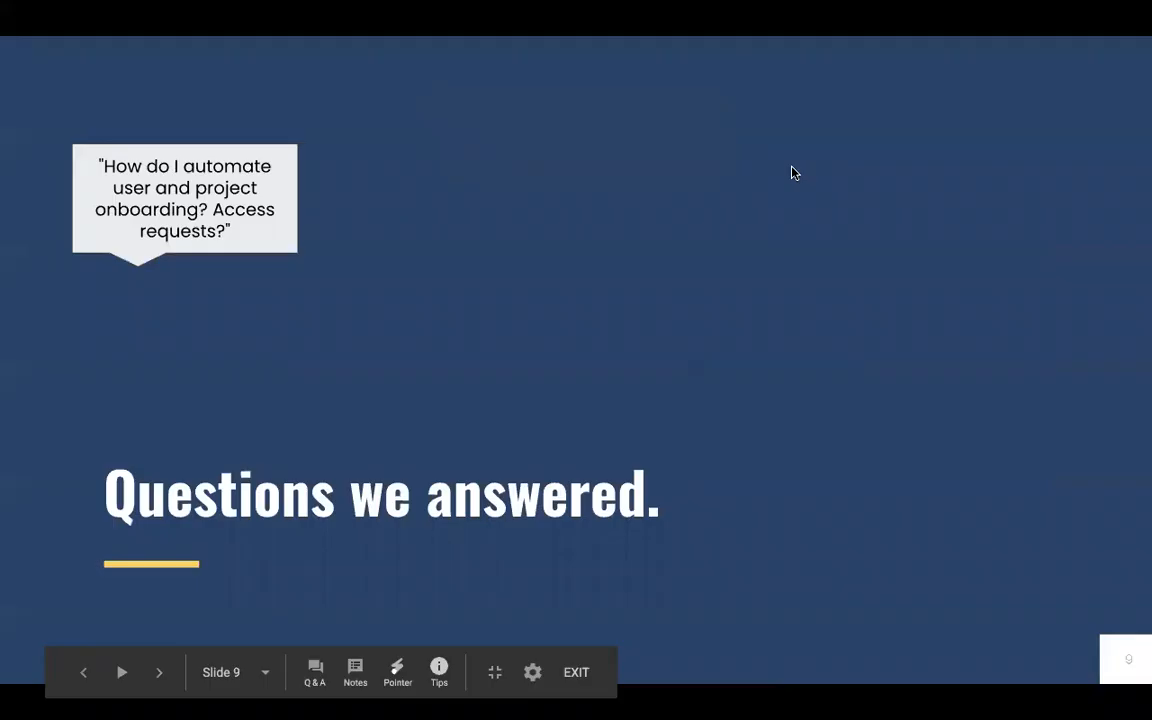